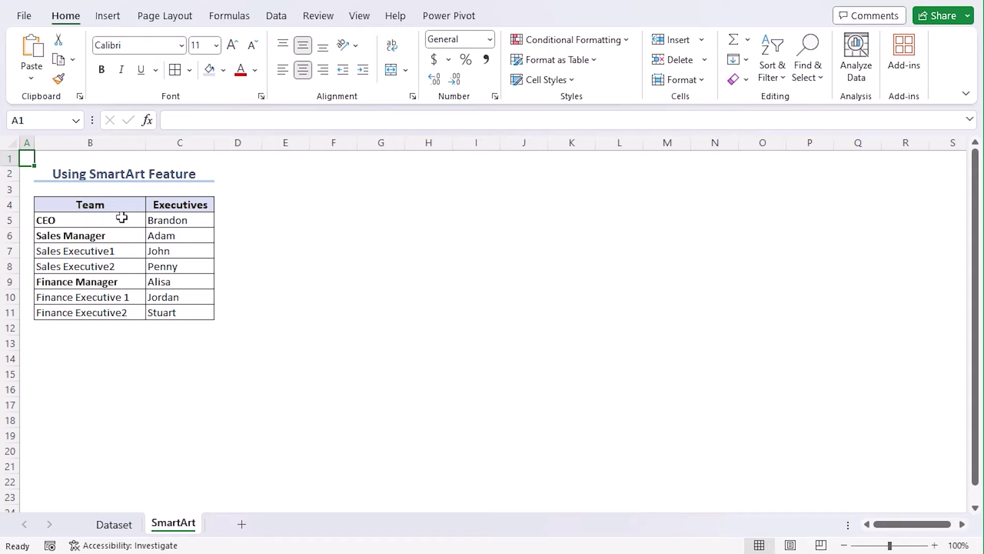
Copy the Team titles in B5:B11, then insert a blank Hierarchy > Hierarchy SmartArt graphic
drag(120, 220, 118, 314)
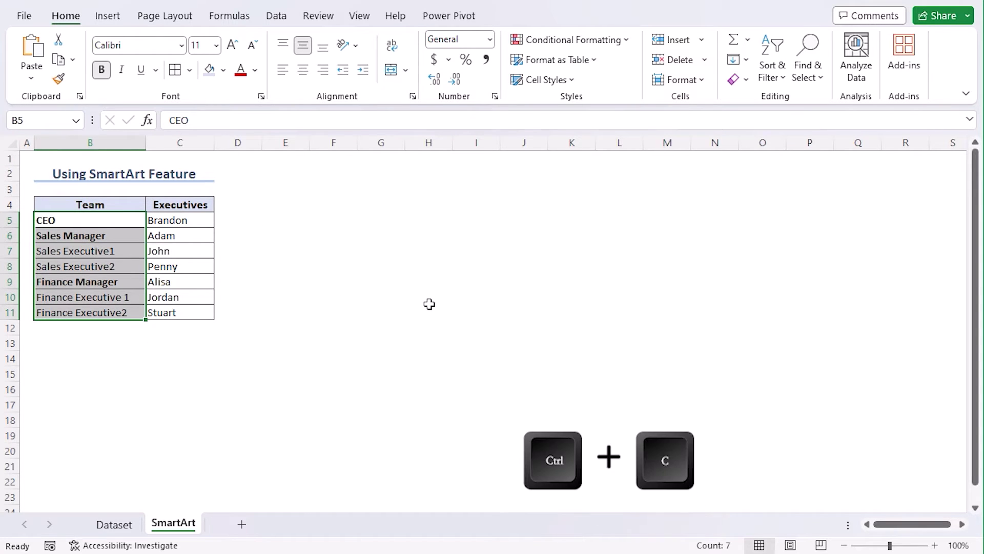
key(ctrl+c)
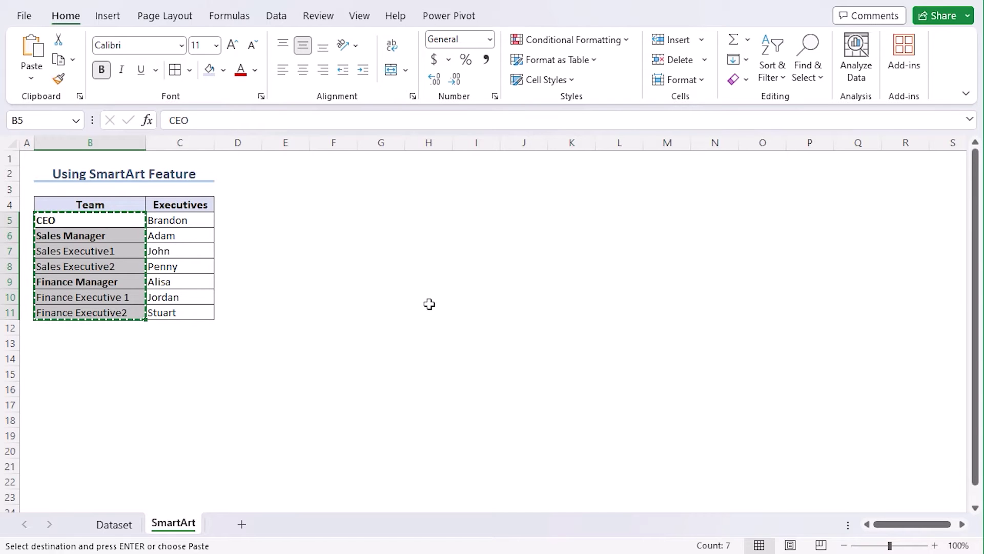
click(119, 22)
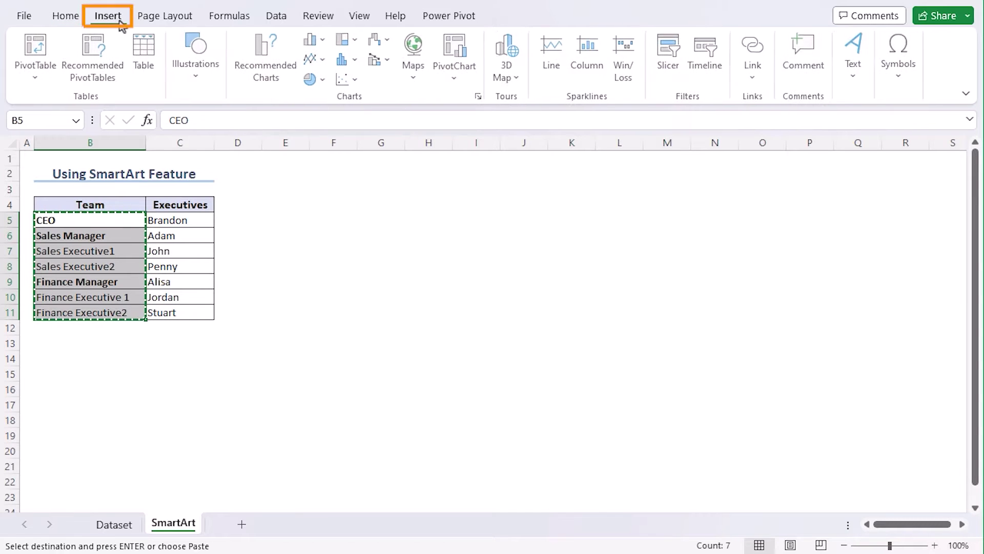
click(209, 81)
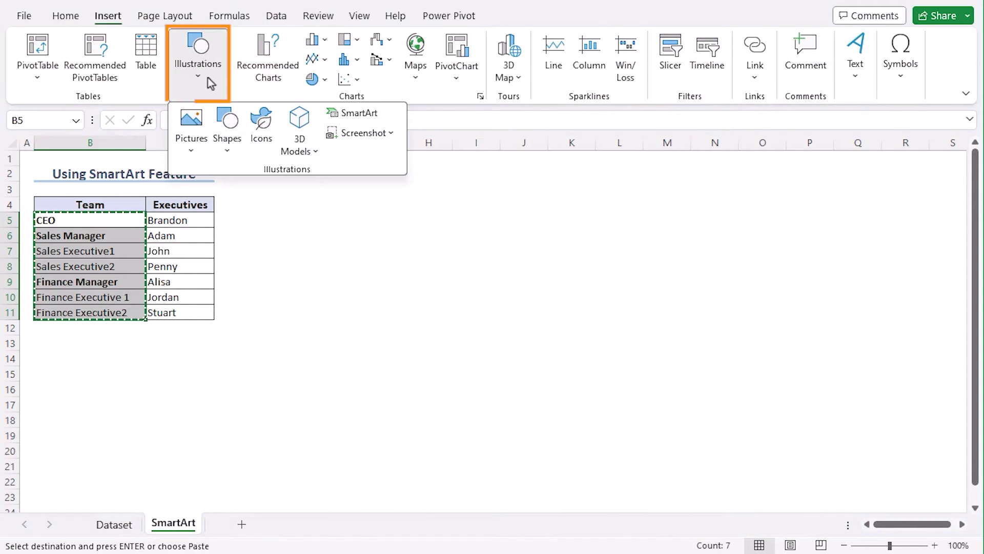
click(357, 114)
drag(392, 131, 520, 205)
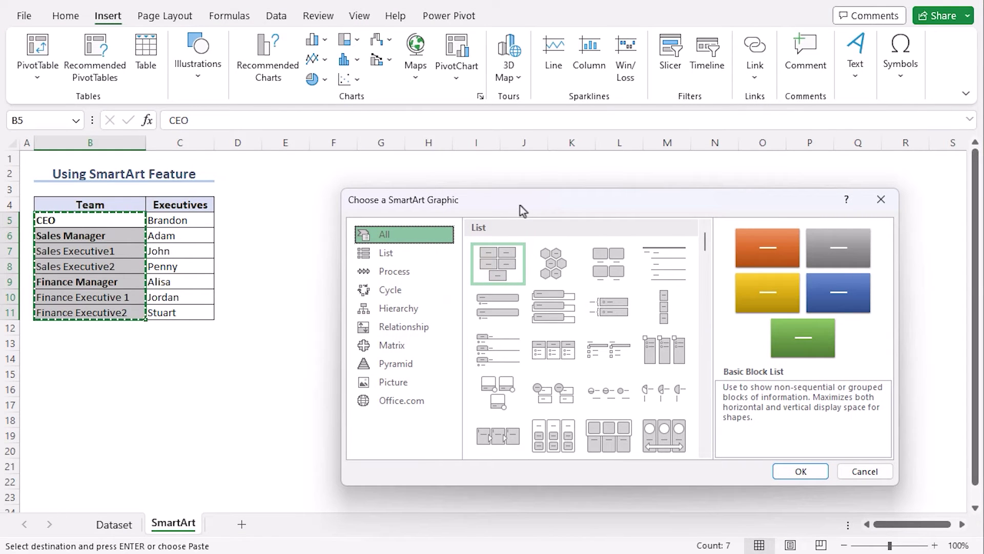
click(425, 311)
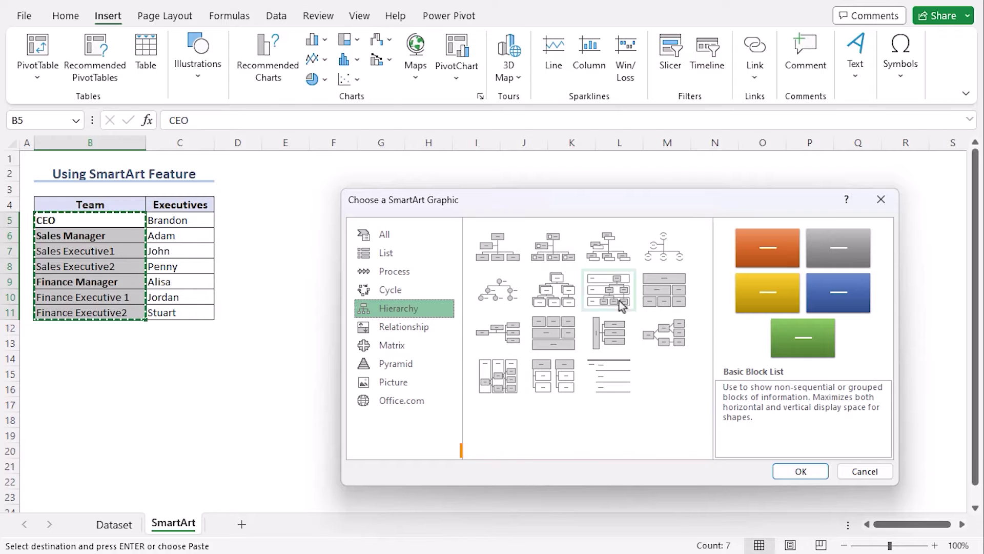
click(564, 302)
click(800, 469)
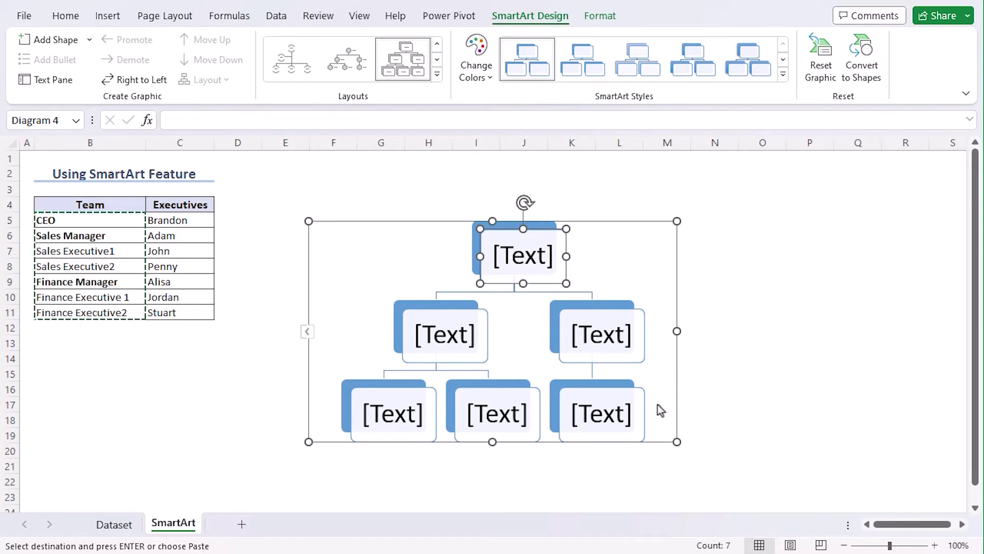
Drag the org chart right of the table and paste the seven Team titles into its text pane
drag(676, 256, 939, 210)
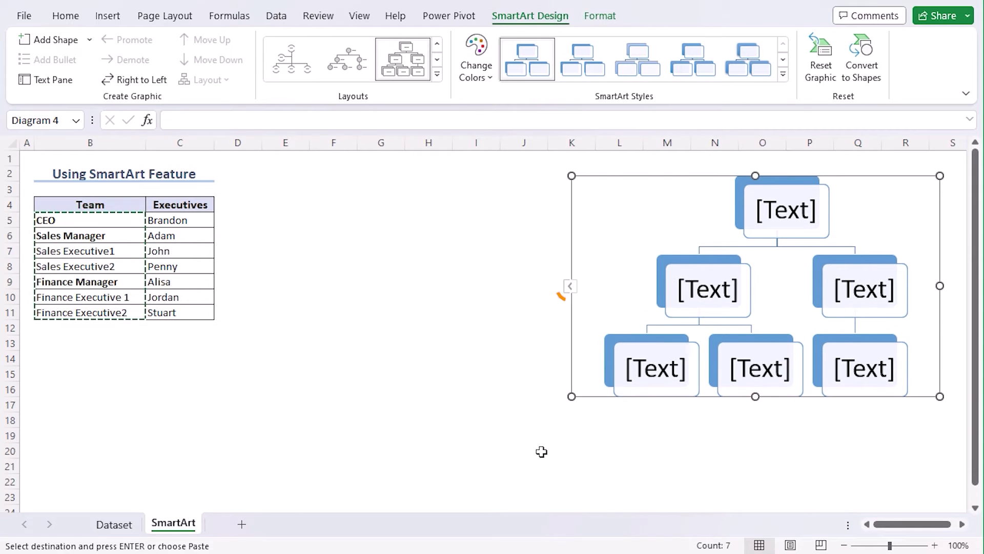
click(570, 287)
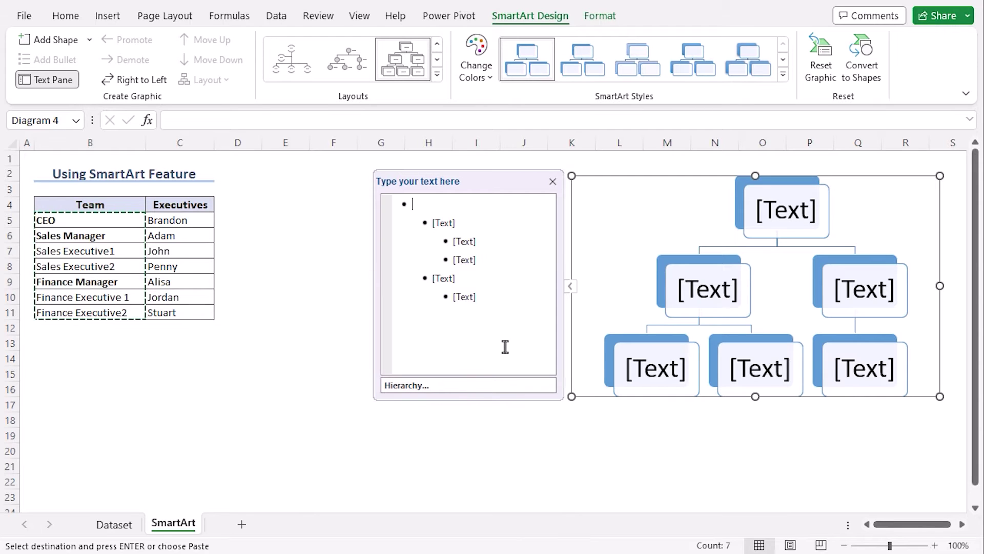
key(ctrl+a)
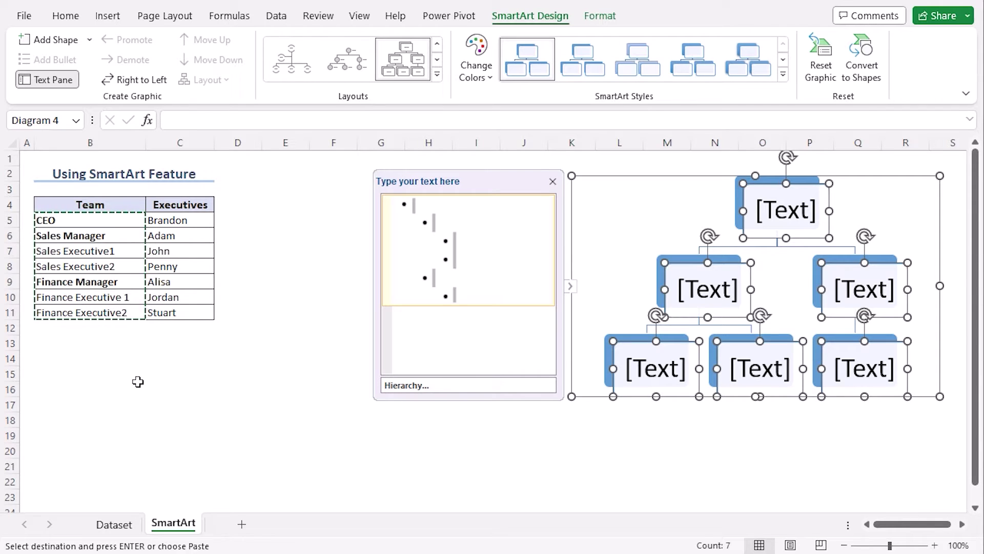
key(ctrl+v)
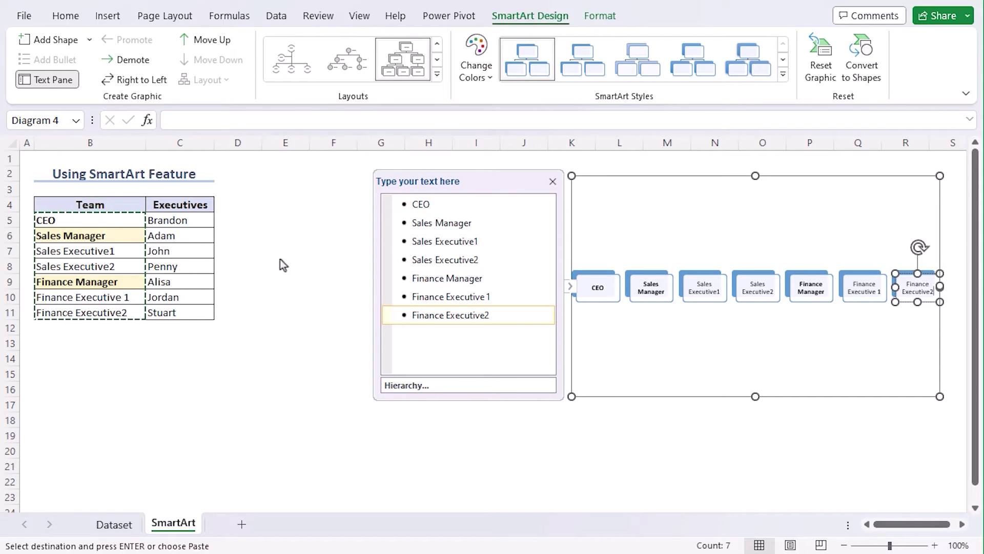
Demote Sales Manager under CEO, with Sales Executive1 and Sales Executive2 beneath it
click(453, 224)
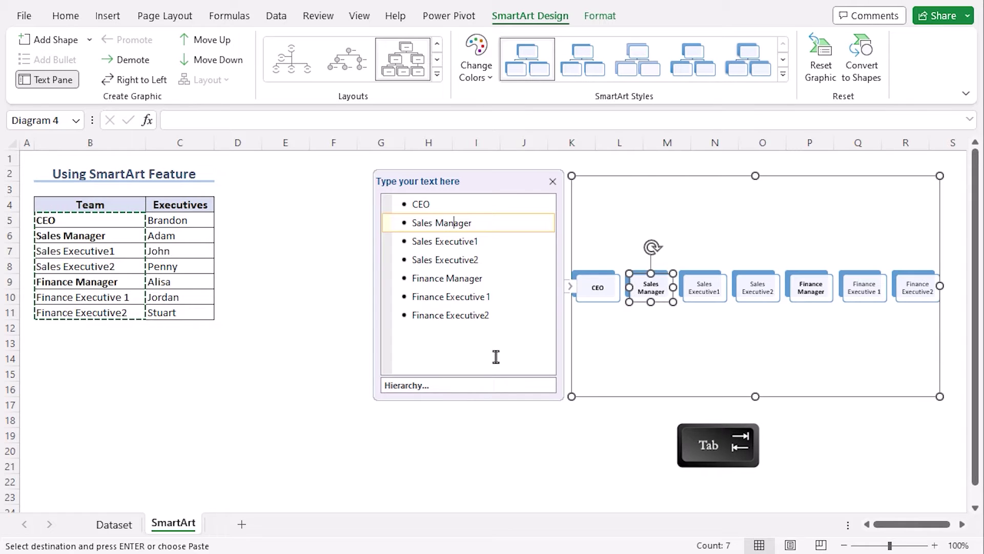
key(Tab)
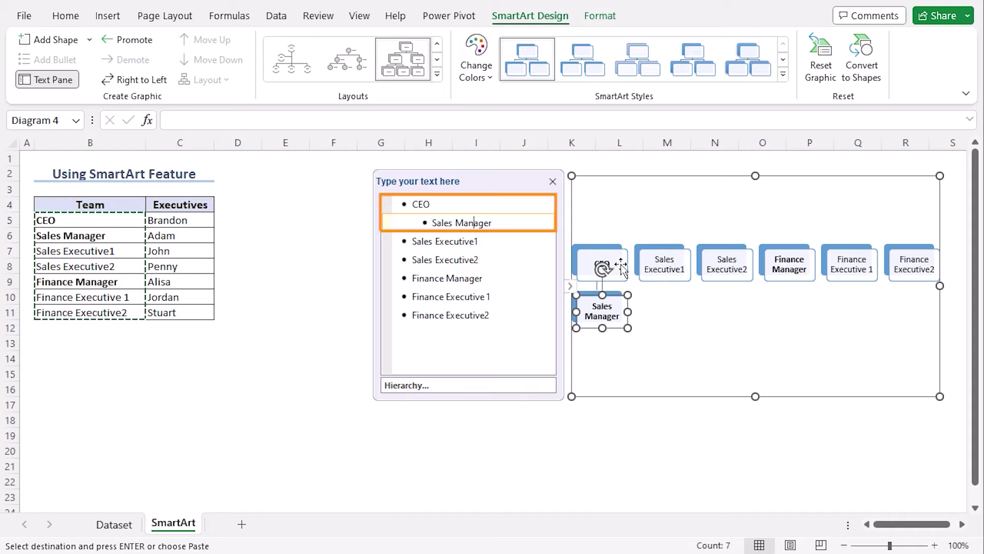
click(470, 242)
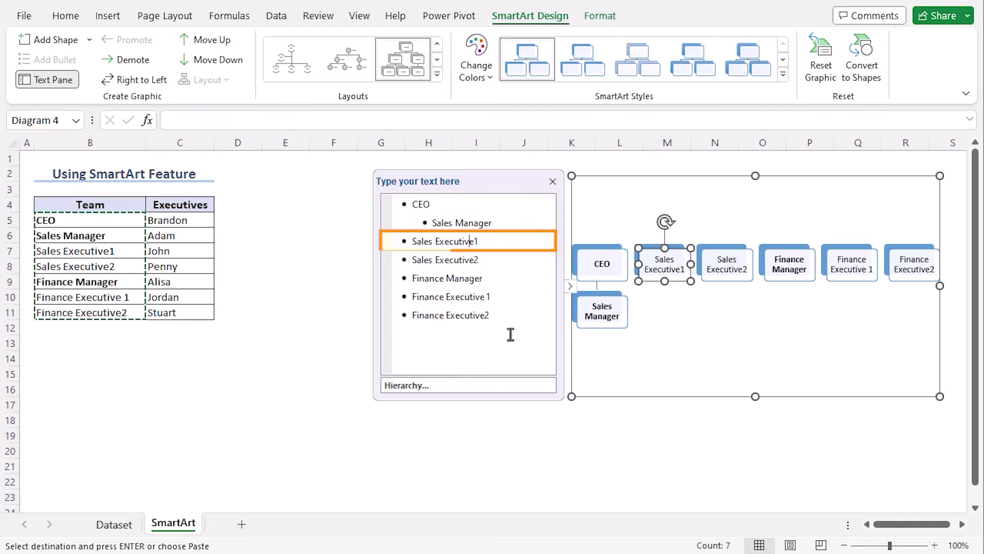
key(Tab)
key(Tab)
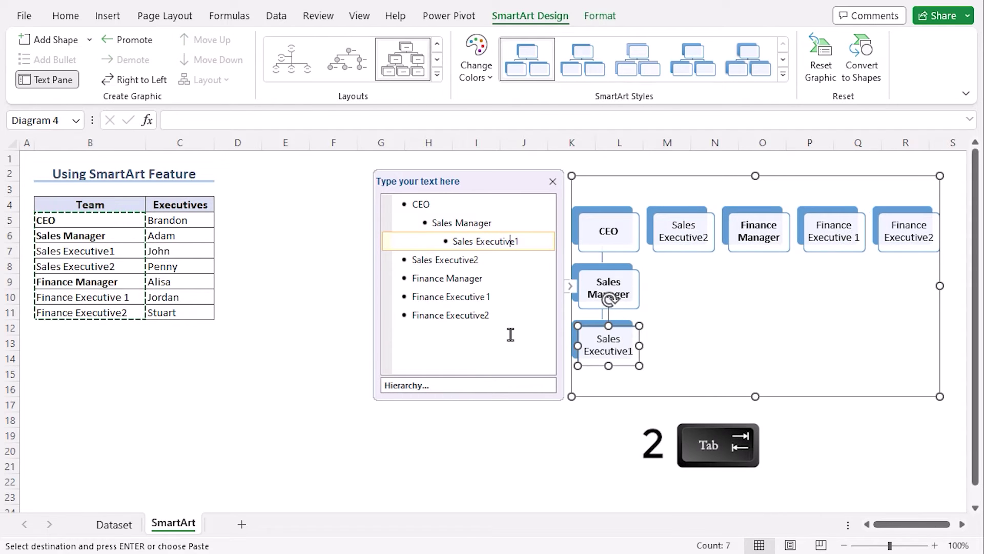
click(470, 259)
key(Tab)
key(Tab)
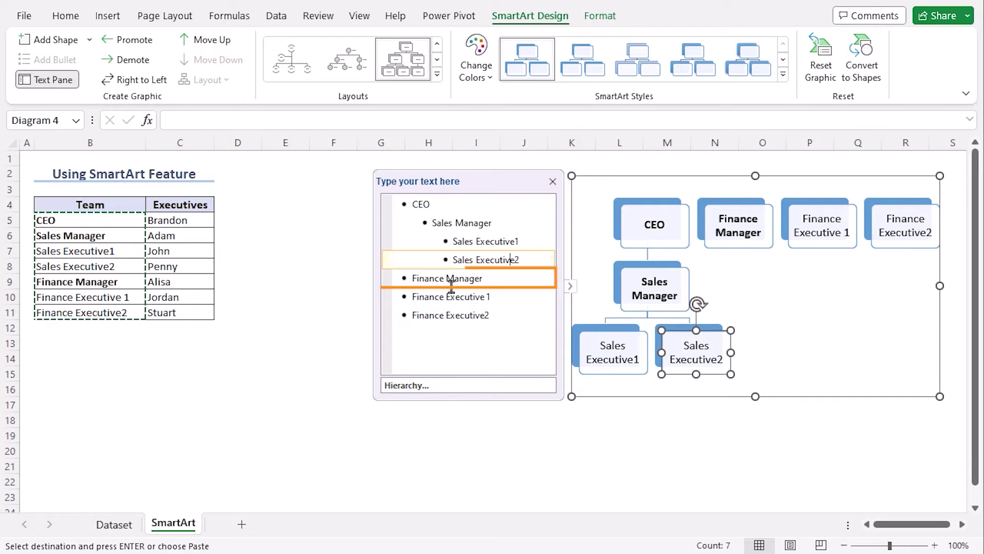
Demote Finance Manager under CEO, with Finance Executive 1 and Finance Executive2 beneath it
click(453, 280)
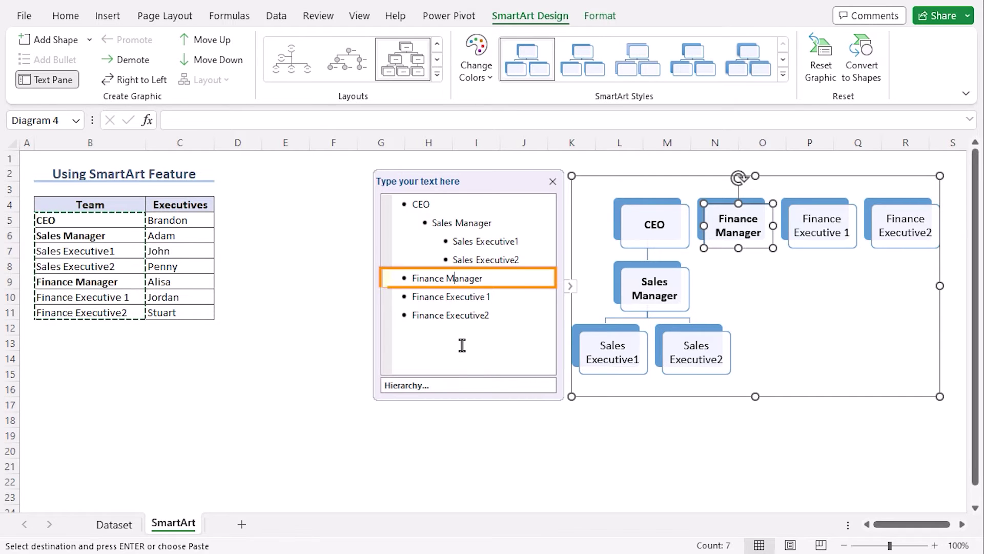
key(Tab)
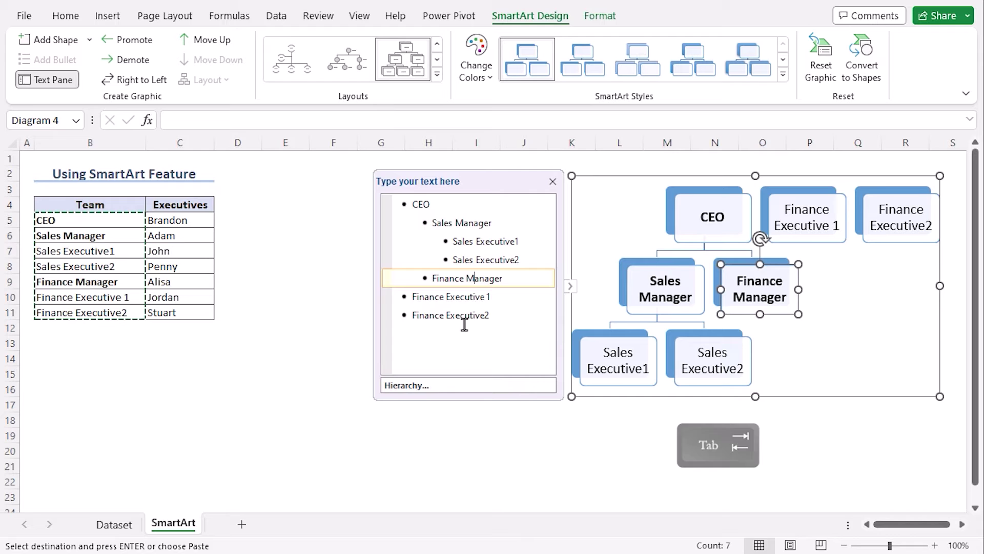
click(471, 296)
key(Tab)
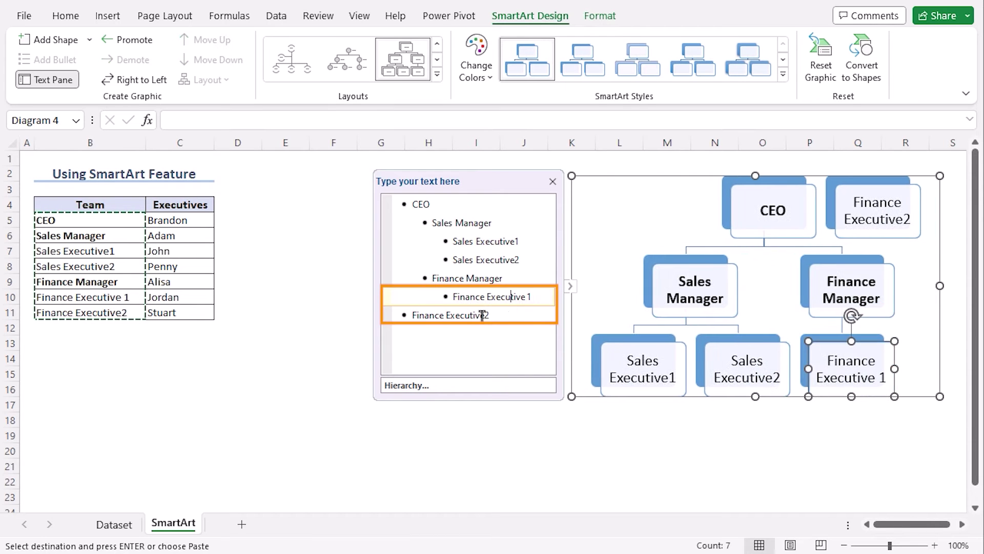
click(482, 315)
key(Tab)
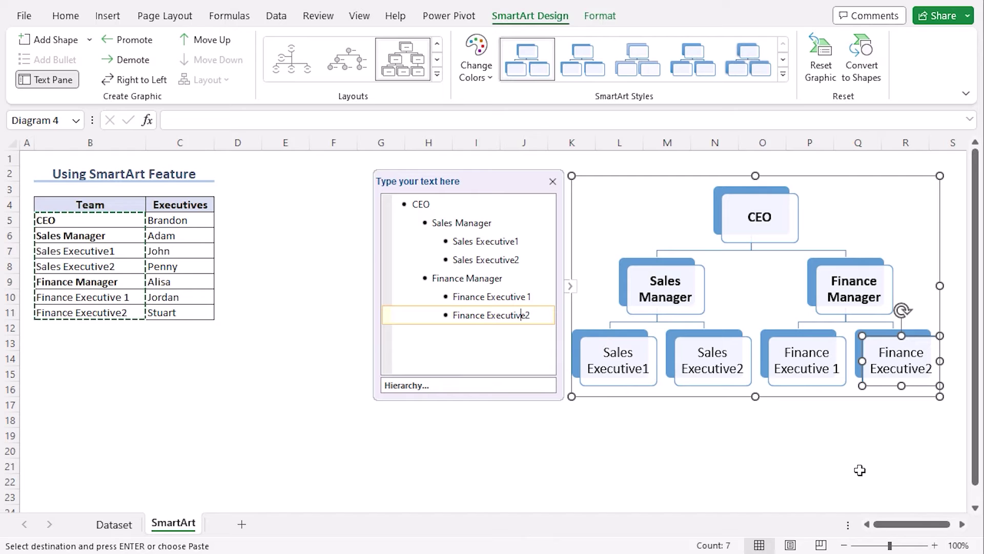
click(553, 181)
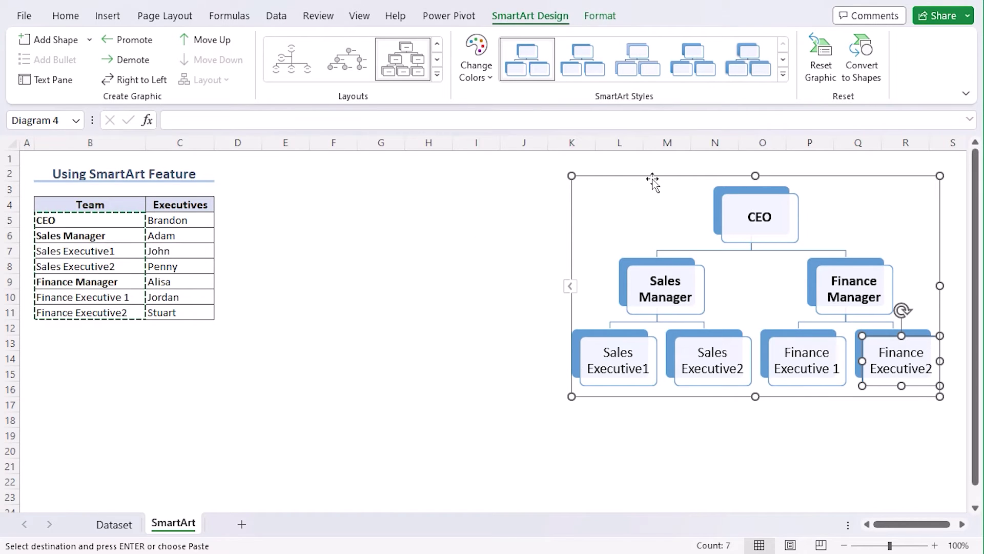
drag(652, 179, 398, 225)
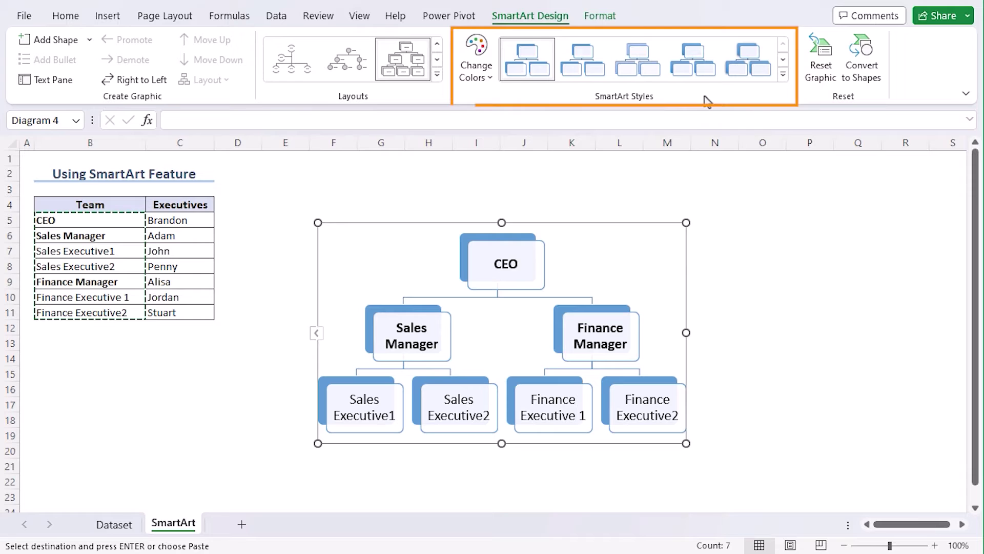
click(437, 74)
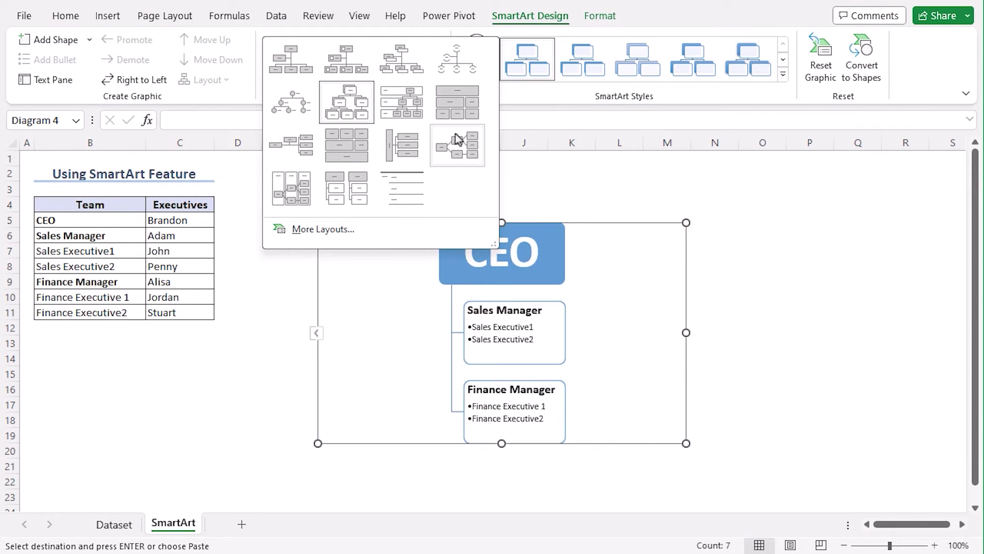
click(782, 74)
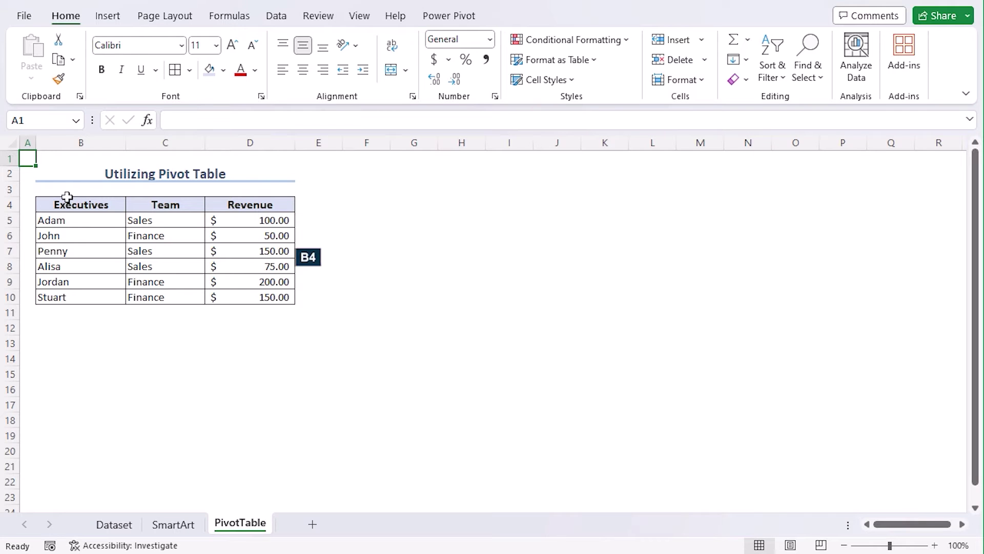
Build a PivotTable from B4:D10, placed on the existing worksheet at cell F4
drag(67, 199, 279, 296)
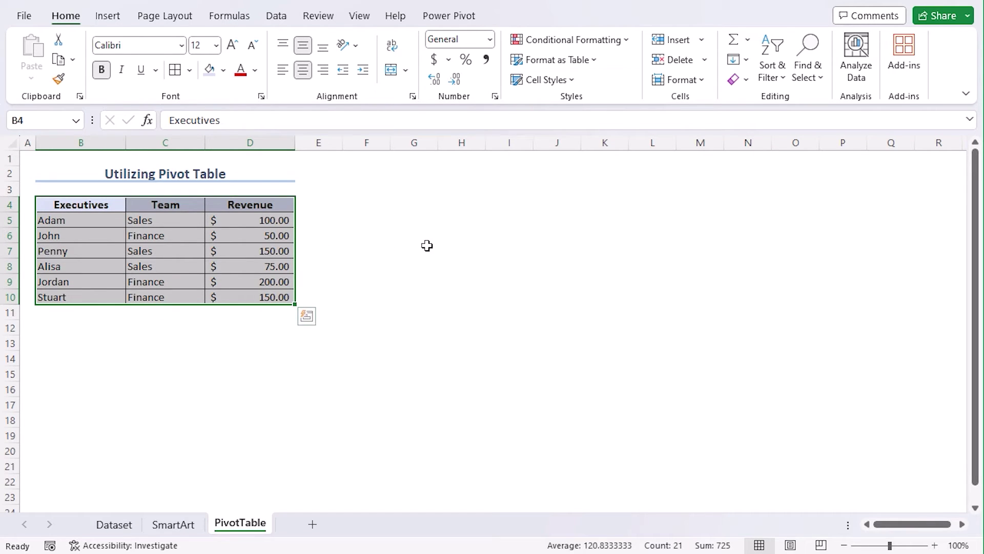
click(105, 21)
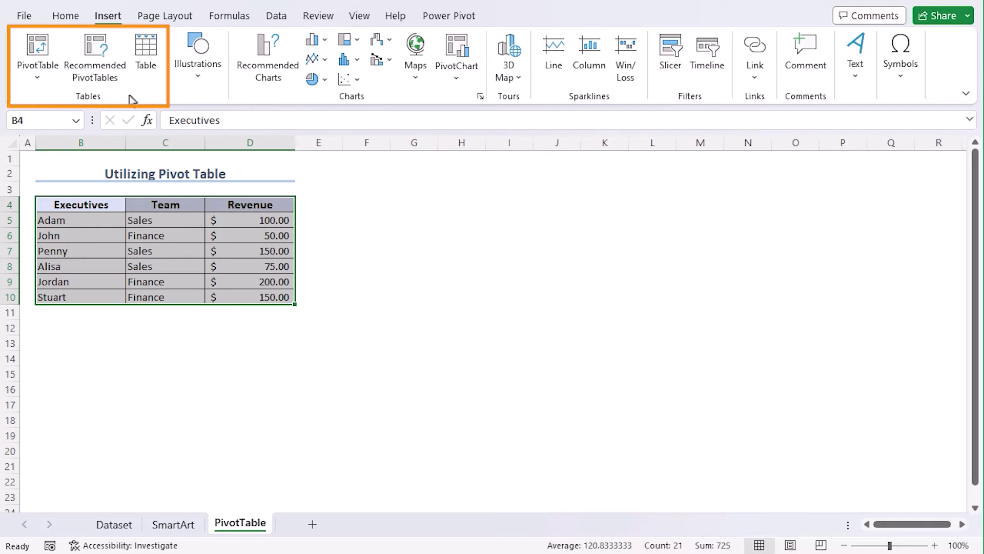
click(34, 48)
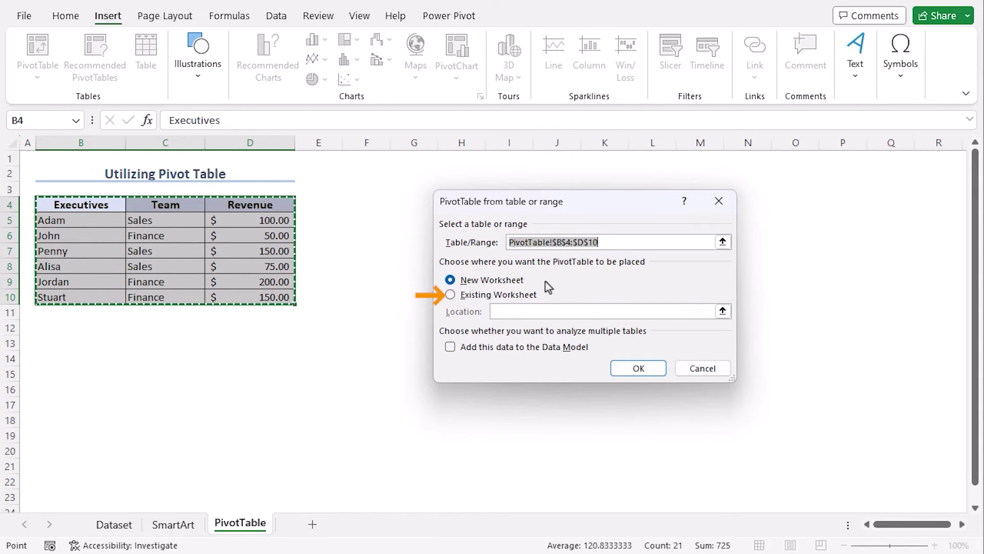
click(451, 295)
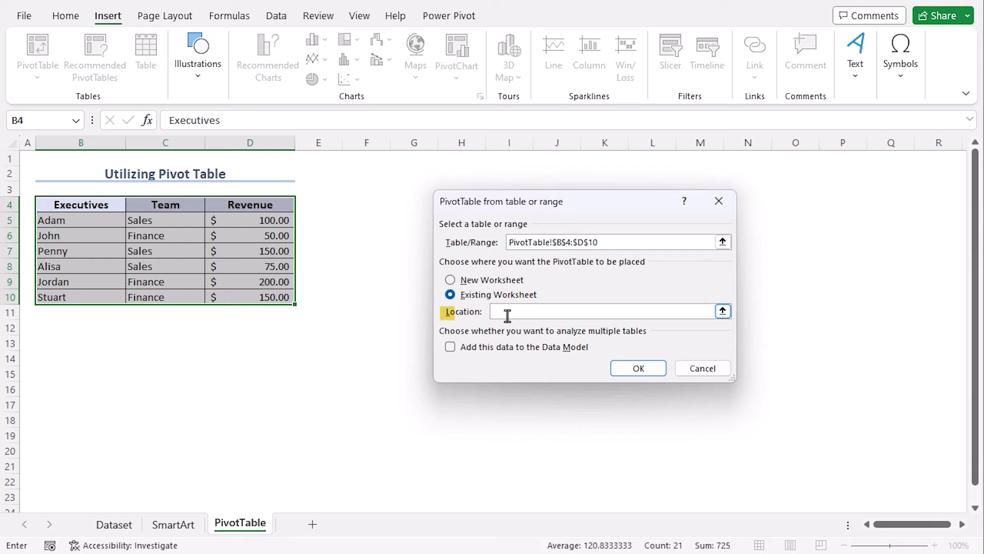
click(364, 205)
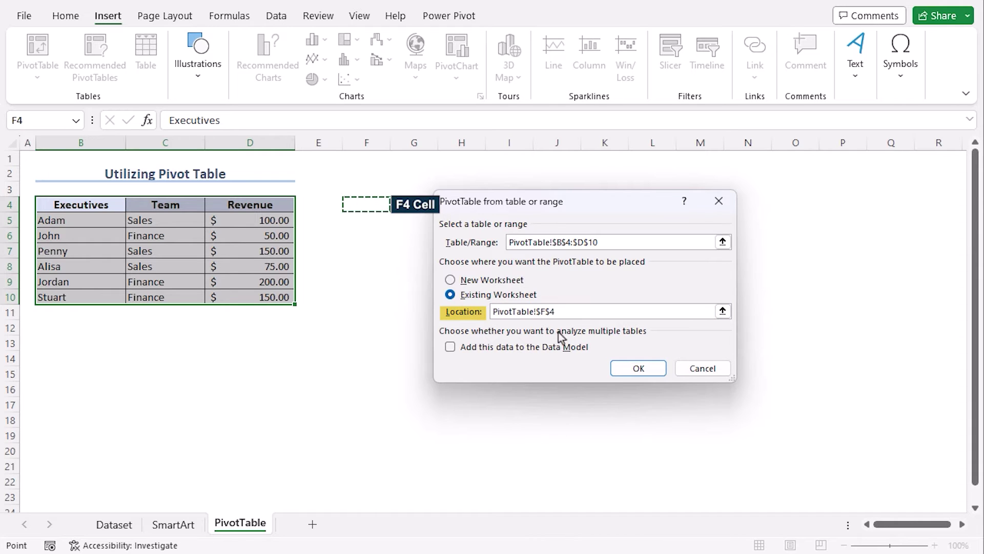
click(635, 368)
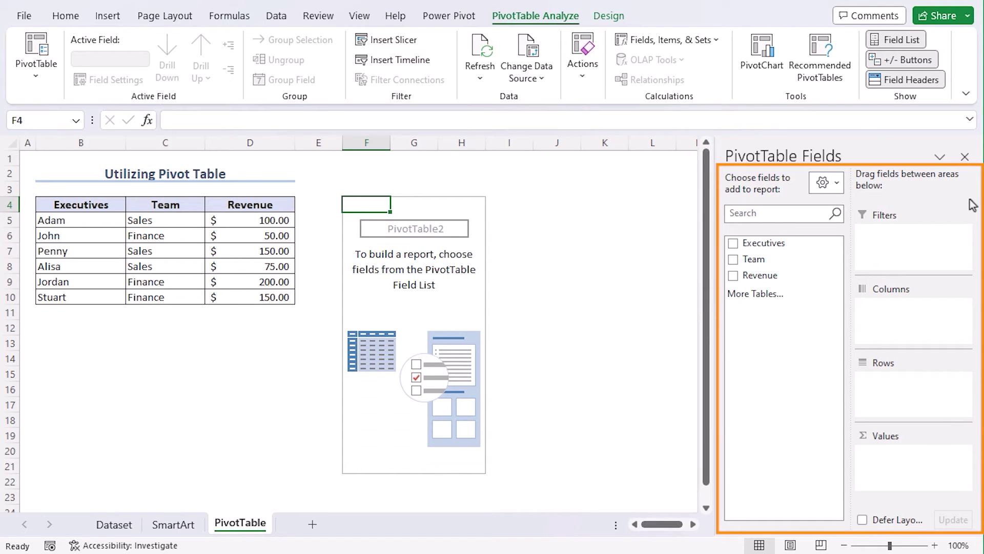
Add Team, Executives and Revenue fields, hide the field list, and collapse Finance and Sales to totals
click(733, 260)
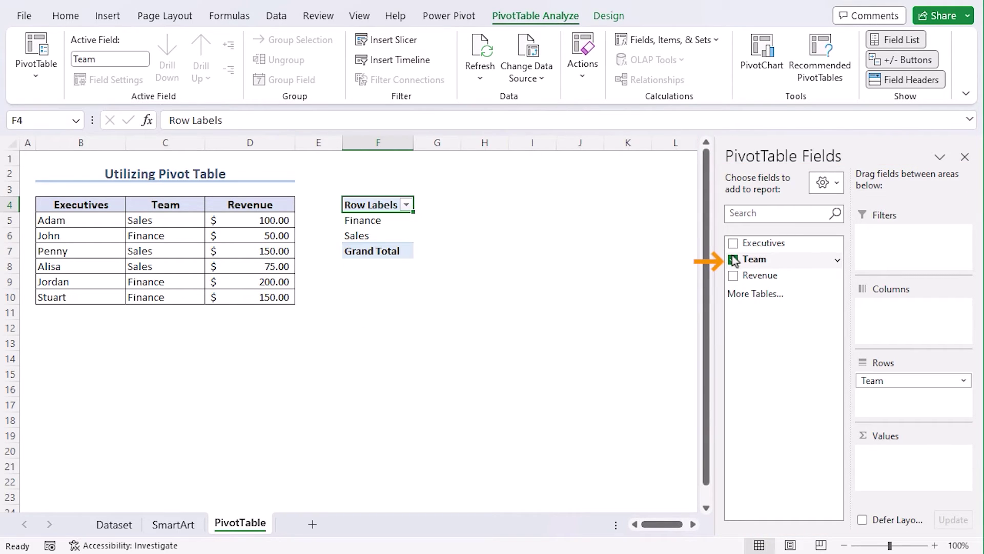
click(733, 243)
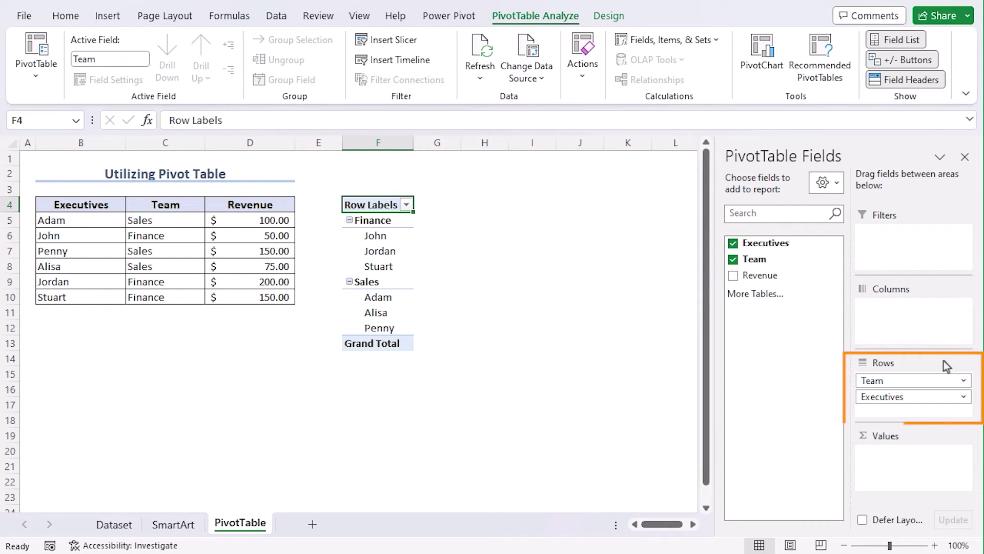
click(733, 275)
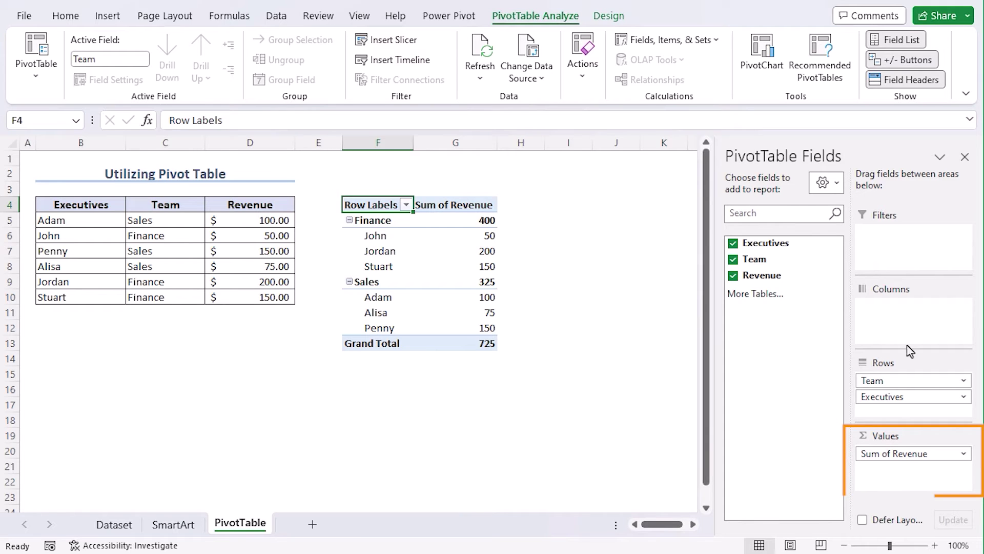
click(964, 157)
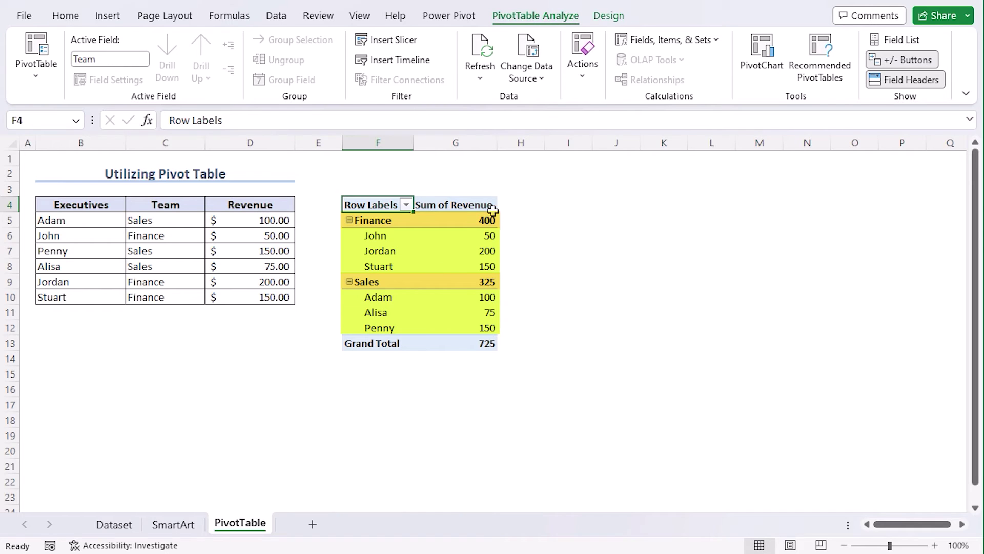
click(349, 220)
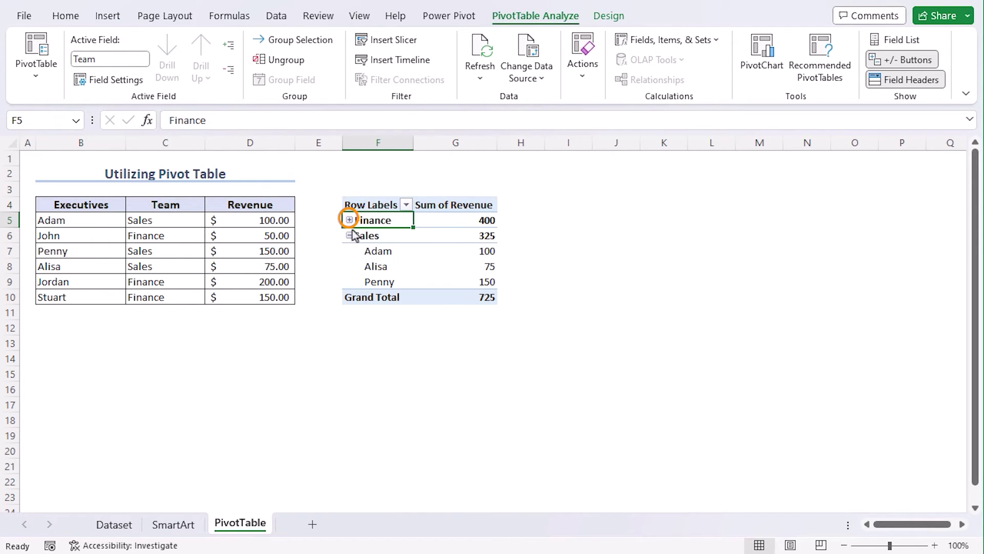
click(349, 236)
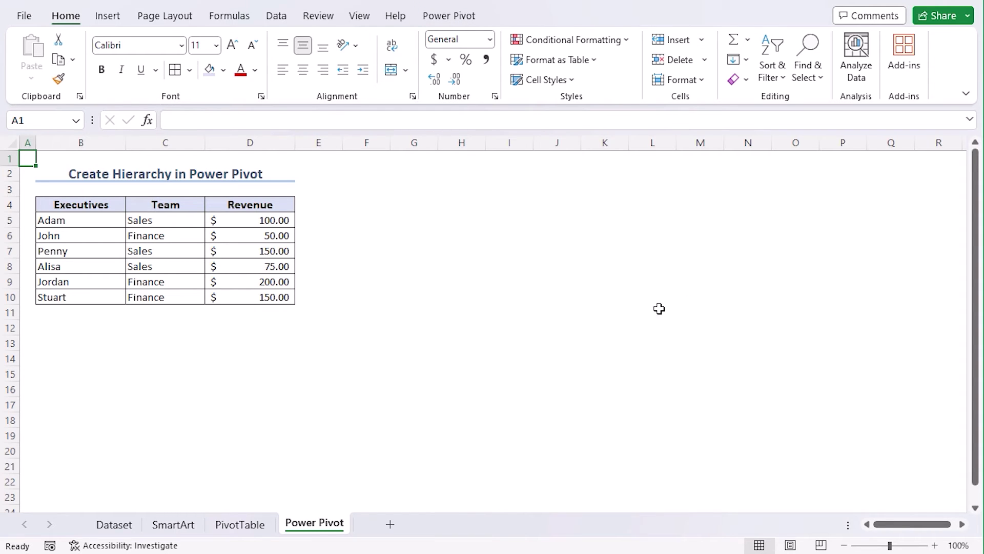
Tick Power Pivot under Main Tabs in Customize the Ribbon and confirm the Excel Options
right_click(946, 66)
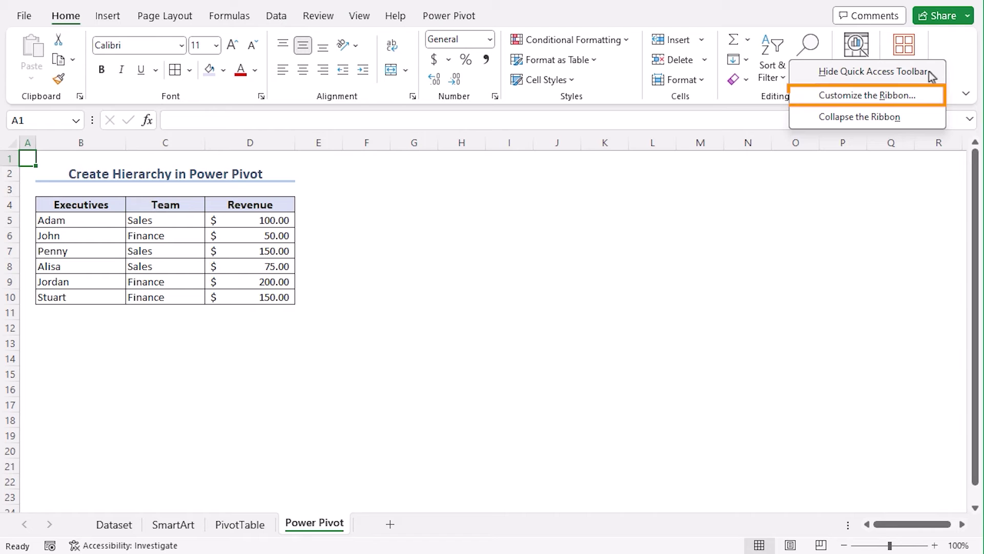
click(918, 95)
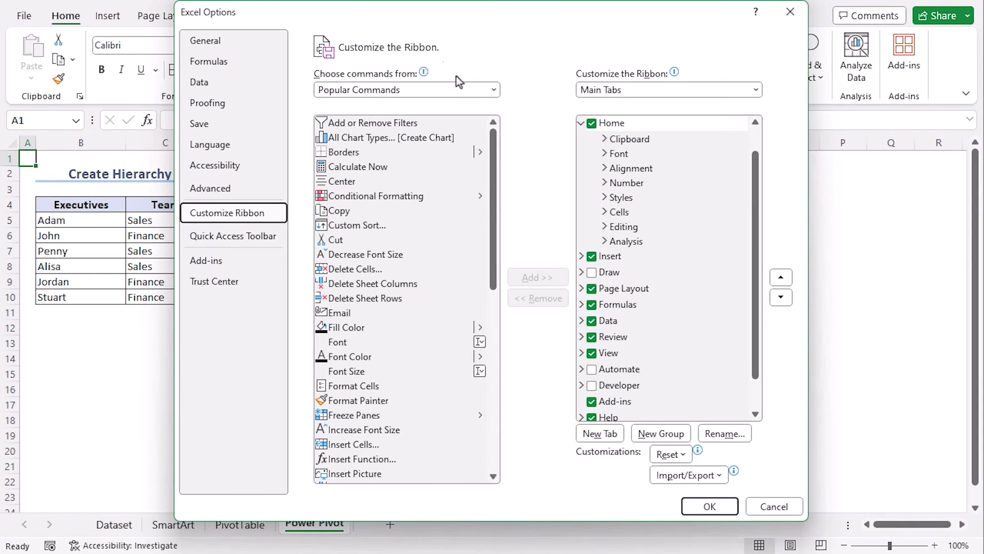
scroll(713, 245, down, 1)
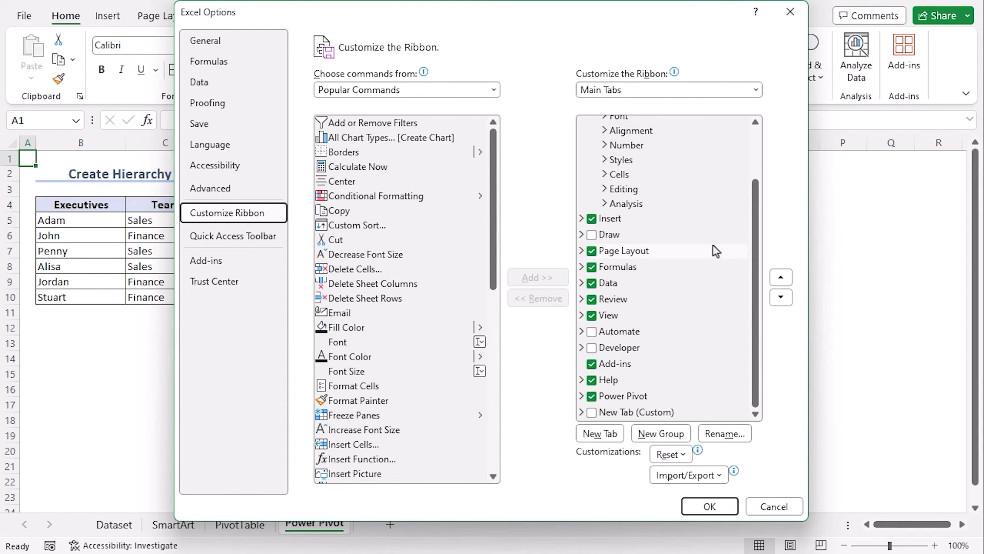
click(593, 402)
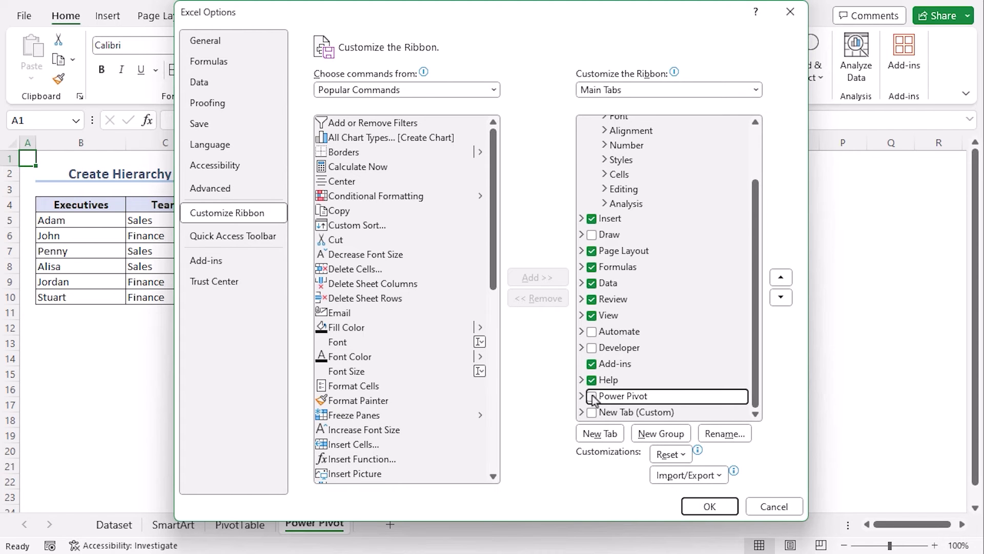
click(710, 506)
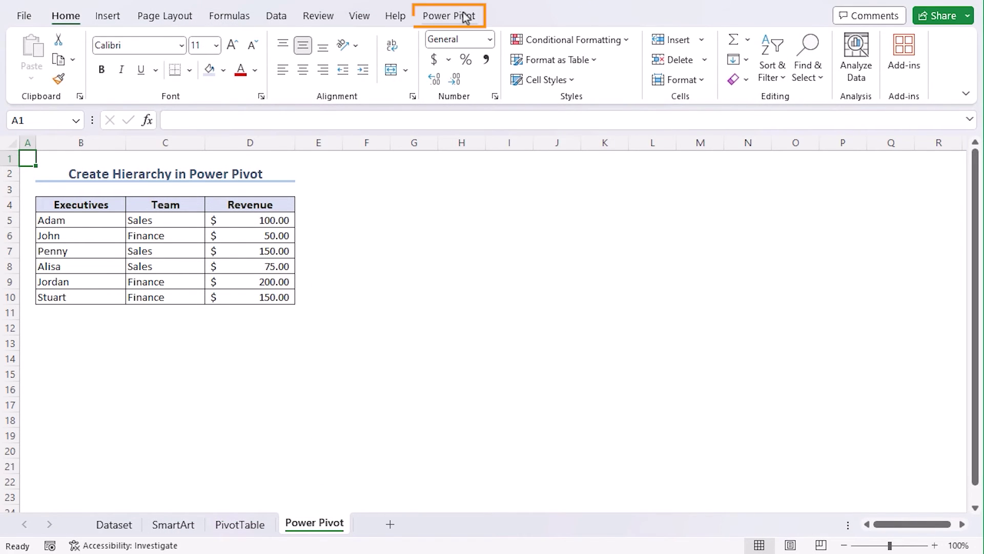
Add range B4:D10 to the Power Pivot data model as a table with headers
click(464, 15)
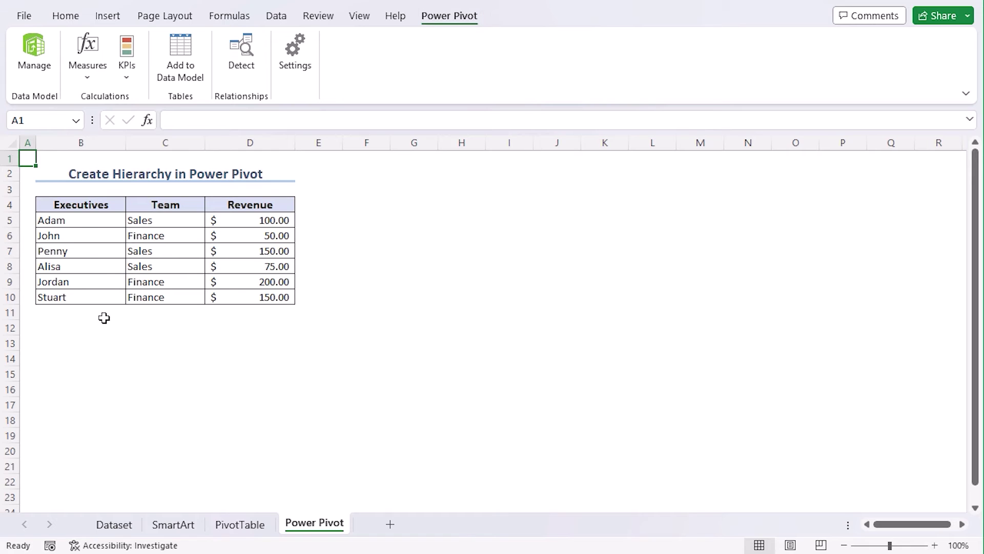
drag(52, 206, 263, 297)
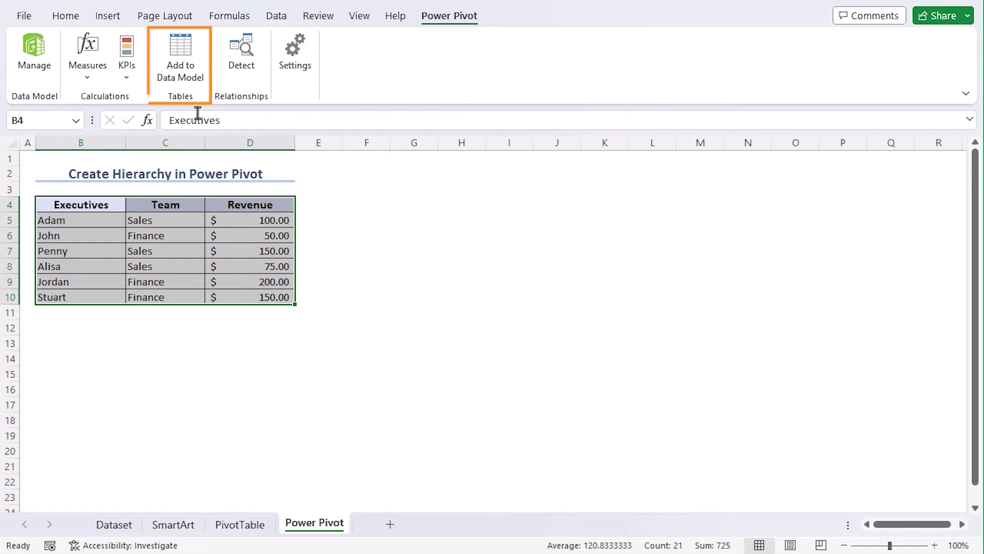
click(188, 60)
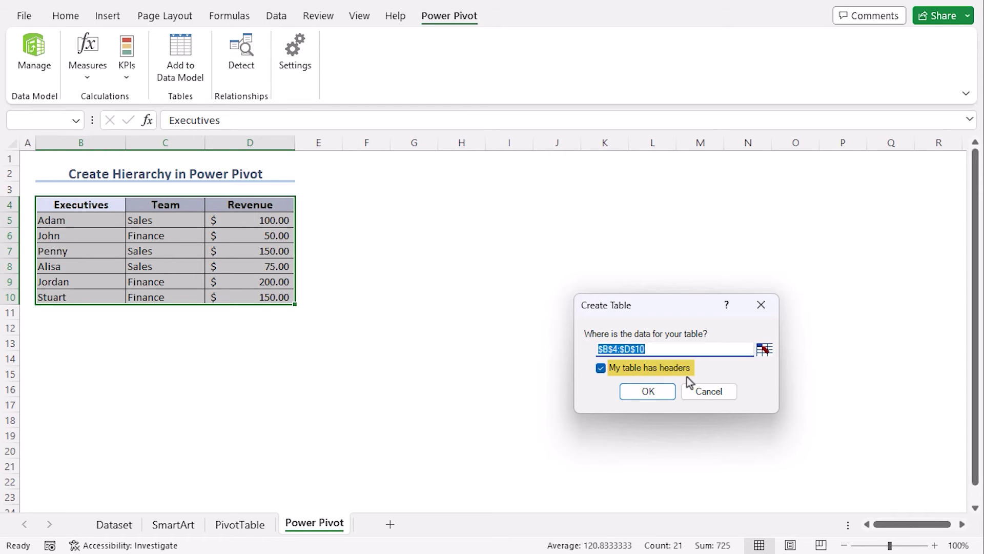
click(656, 395)
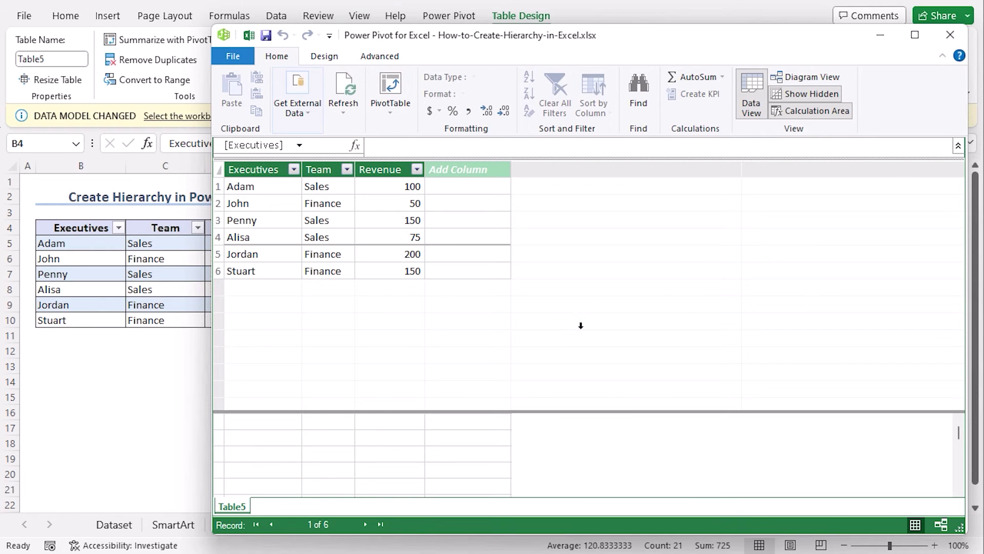
Rename the Table5 table to Power
double_click(236, 507)
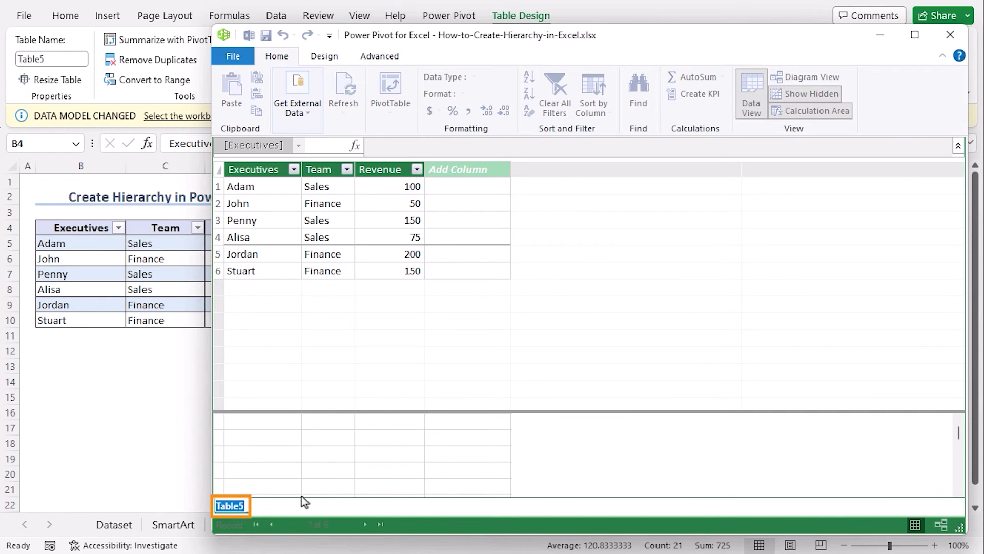
text(Power)
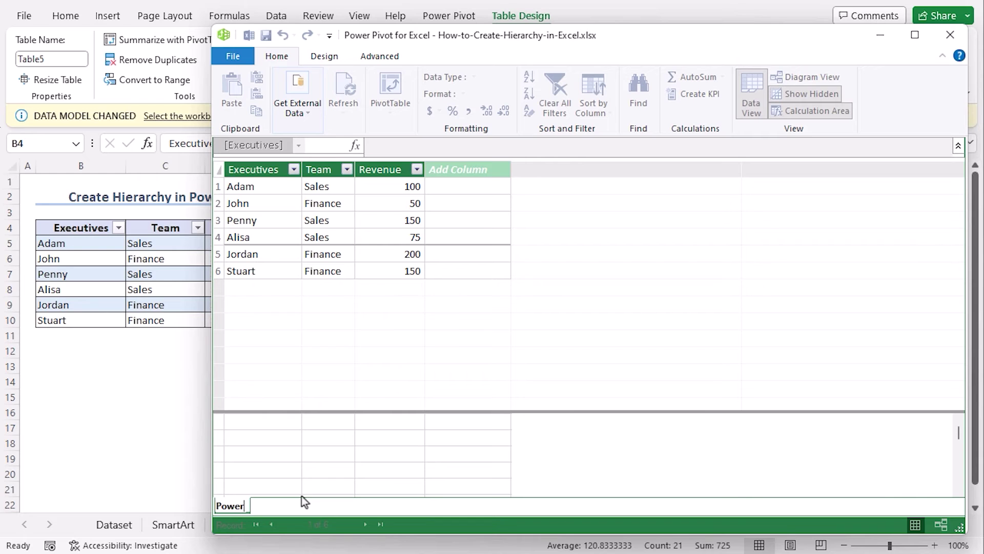
key(Return)
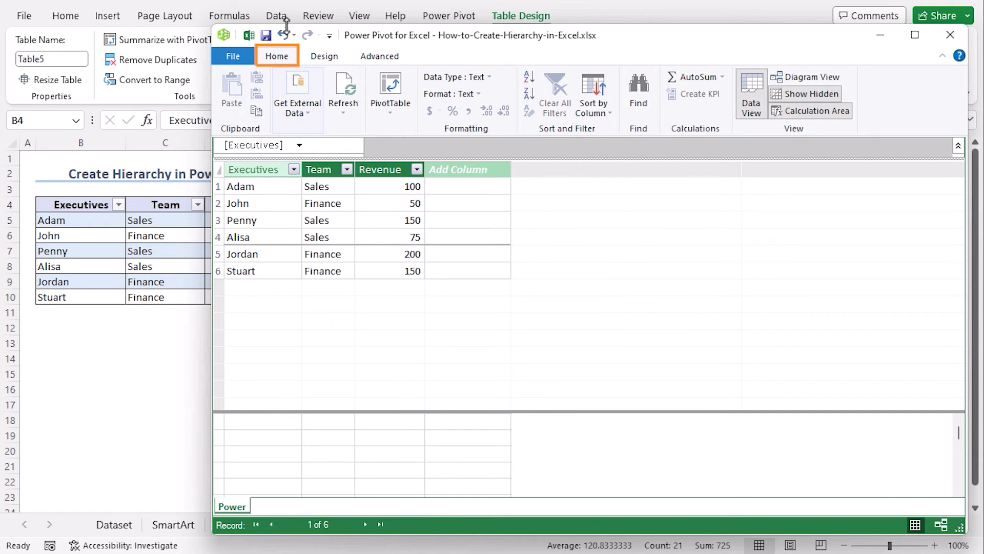
In Diagram View, create Hierarchy1 in the Power table and drag Executives into it
click(819, 80)
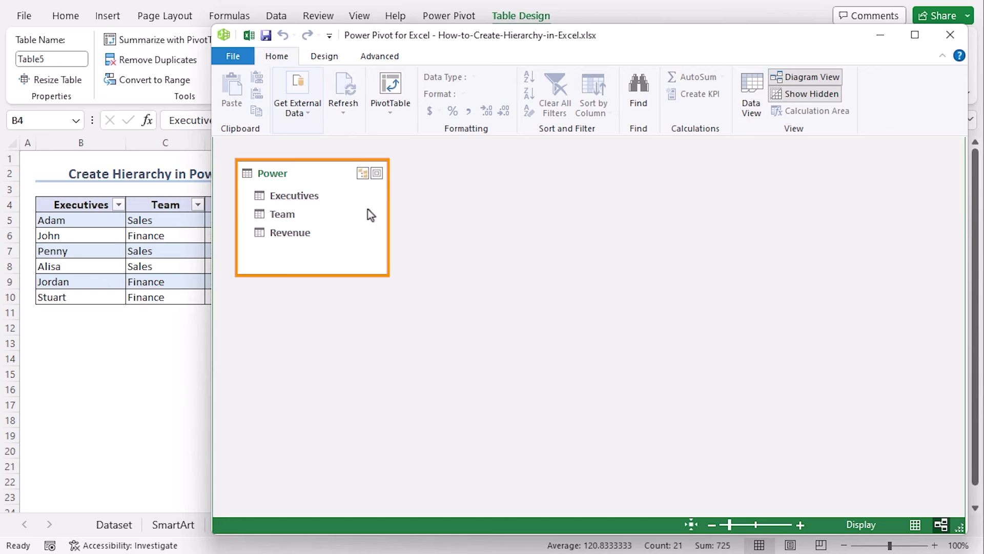
click(362, 176)
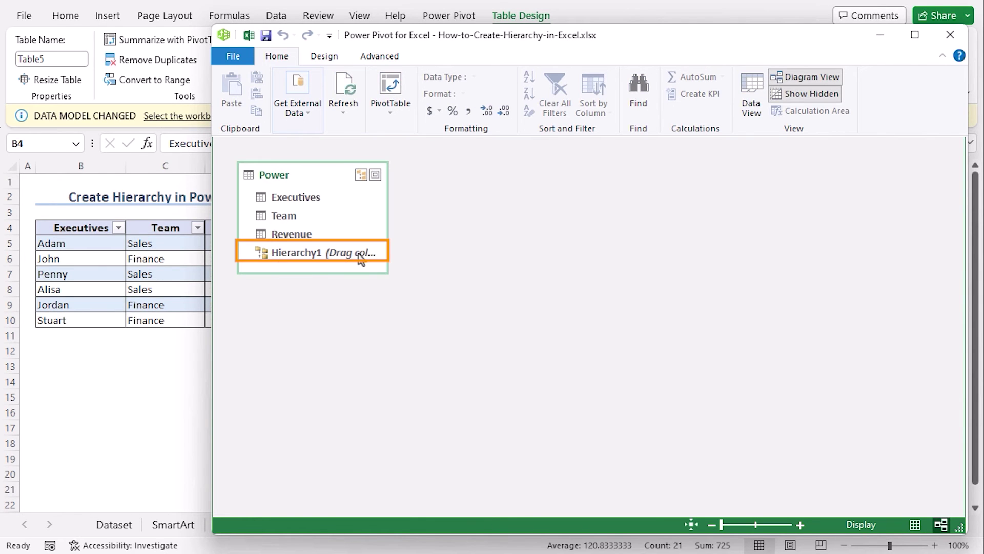
click(300, 201)
drag(300, 201, 294, 230)
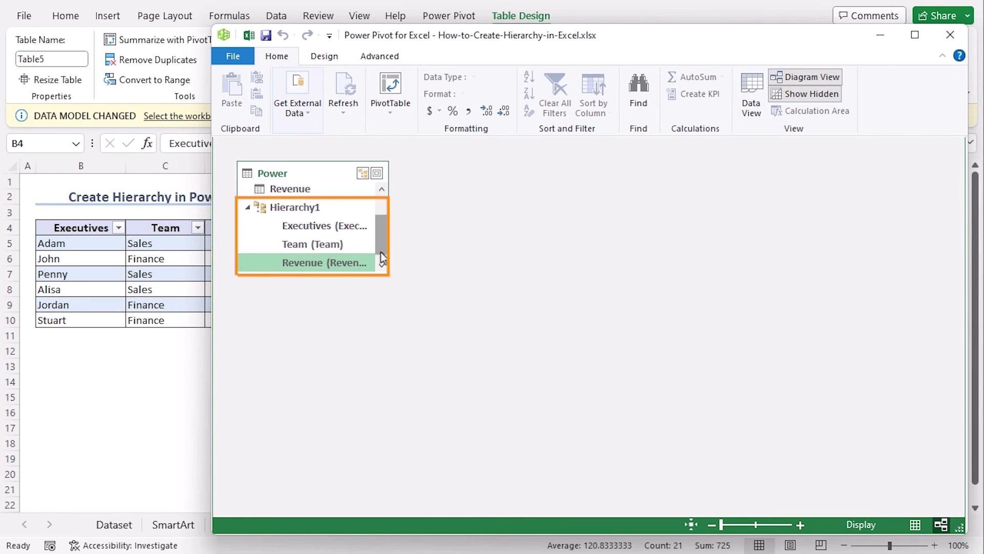
Create a PivotTable from the data model at 'Power Pivot'!$F$4 on the existing sheet
click(390, 93)
drag(262, 109, 621, 318)
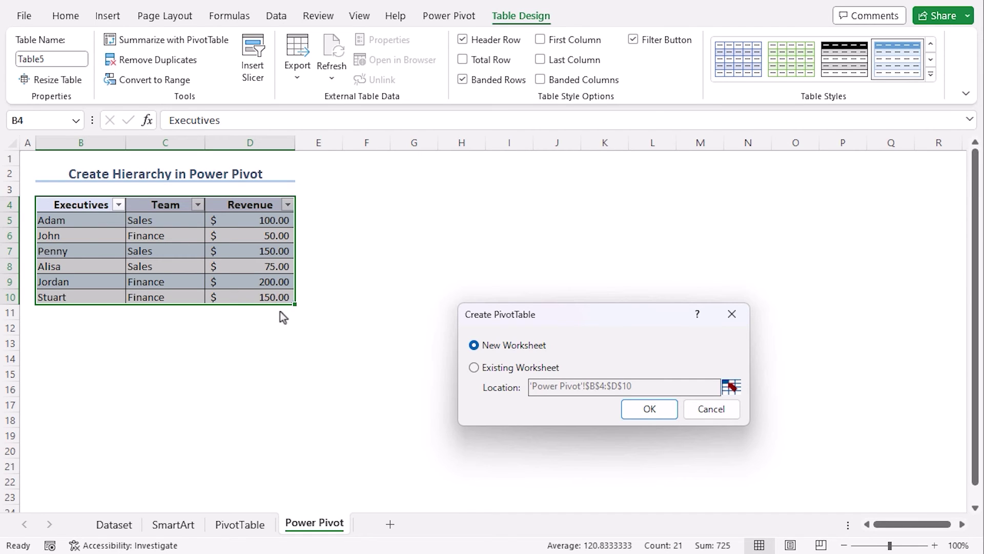
click(474, 369)
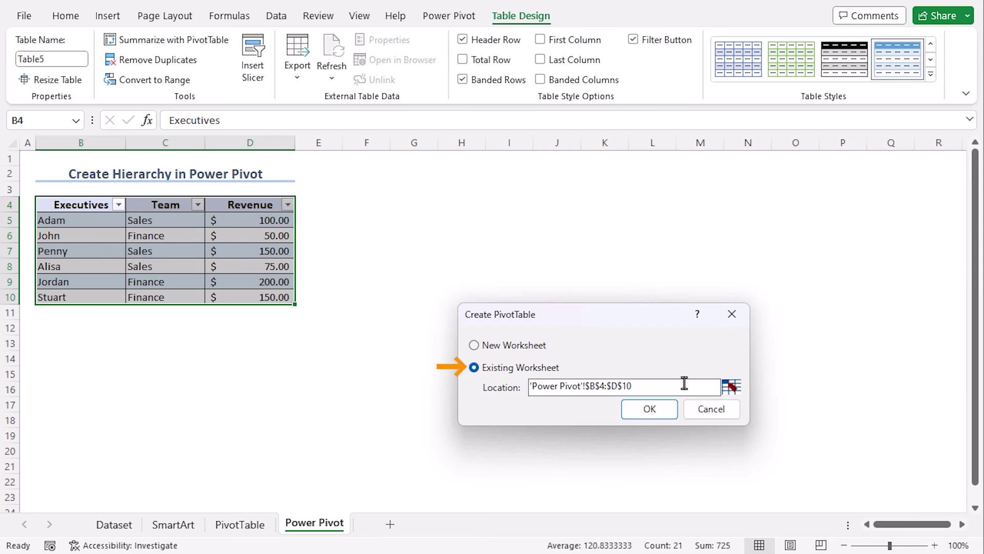
click(732, 386)
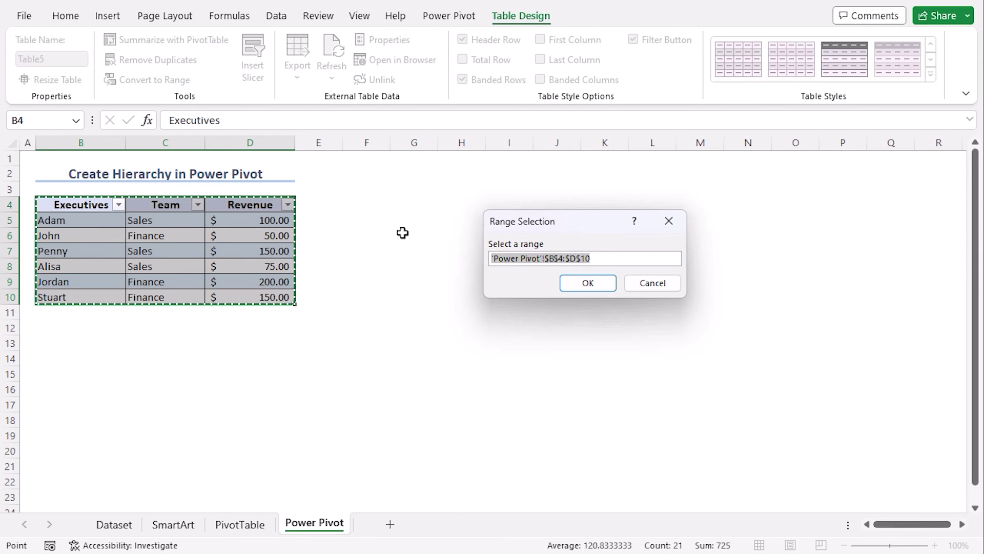
click(366, 200)
click(600, 284)
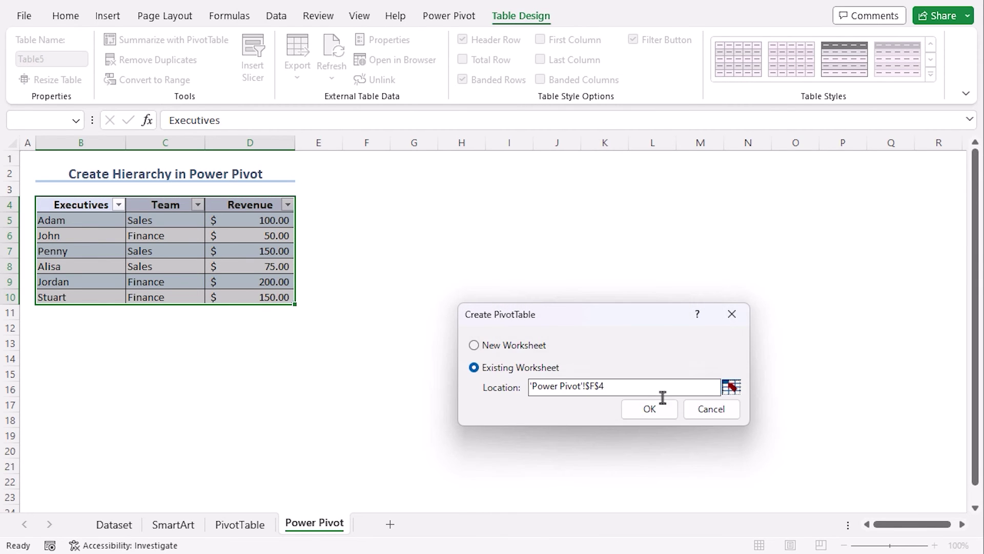
click(669, 410)
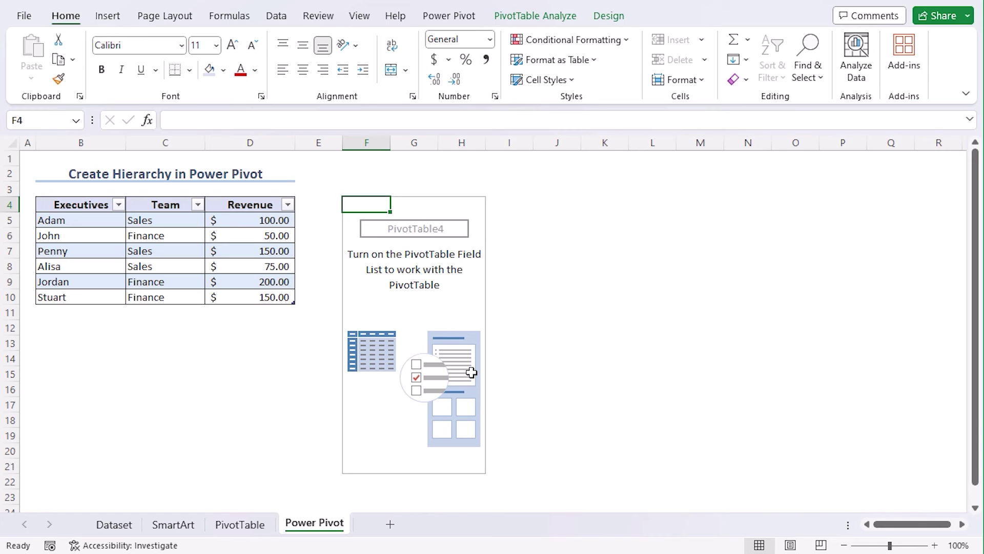
From the Power table fields, add Hierarchy1 as rows and Sum of Revenue as values
click(538, 18)
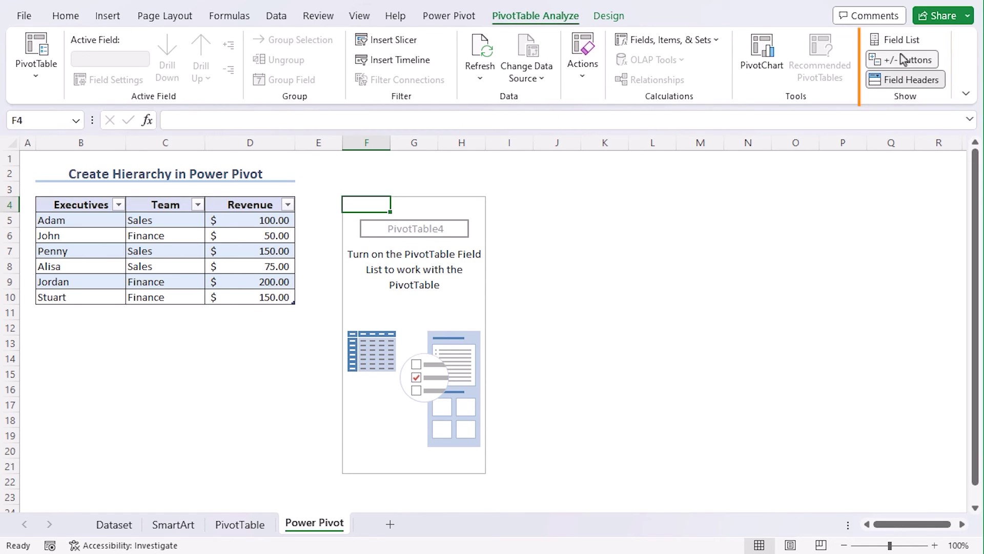
click(907, 42)
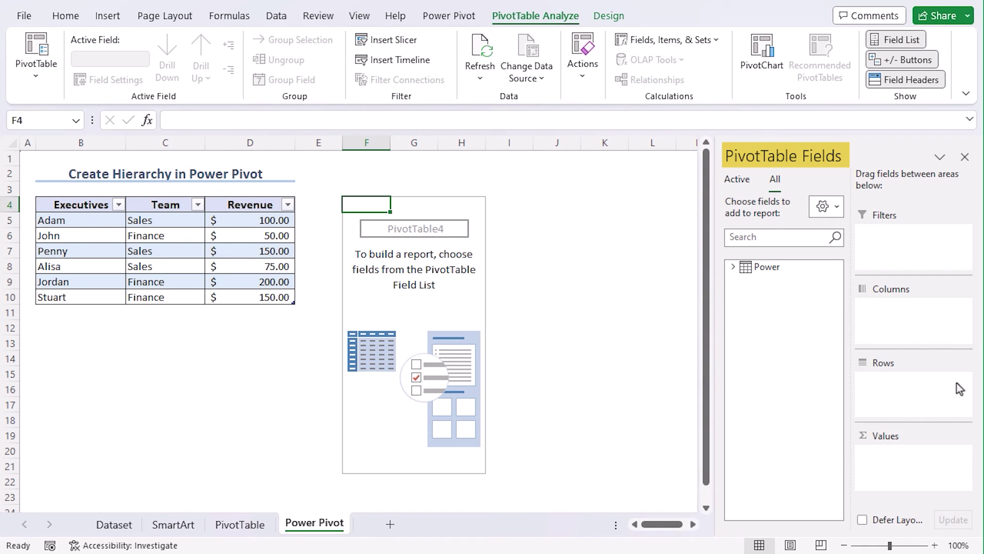
click(734, 267)
click(759, 280)
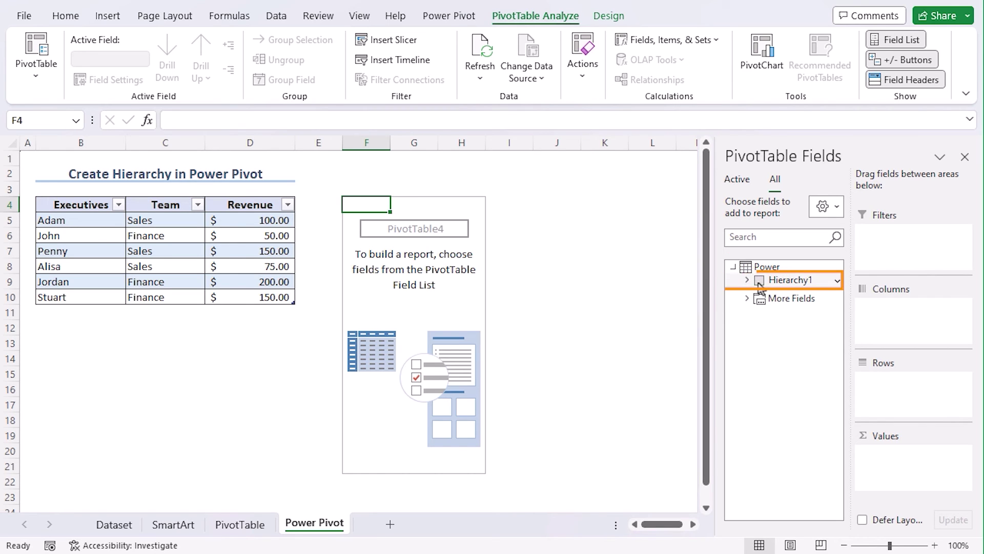
click(747, 299)
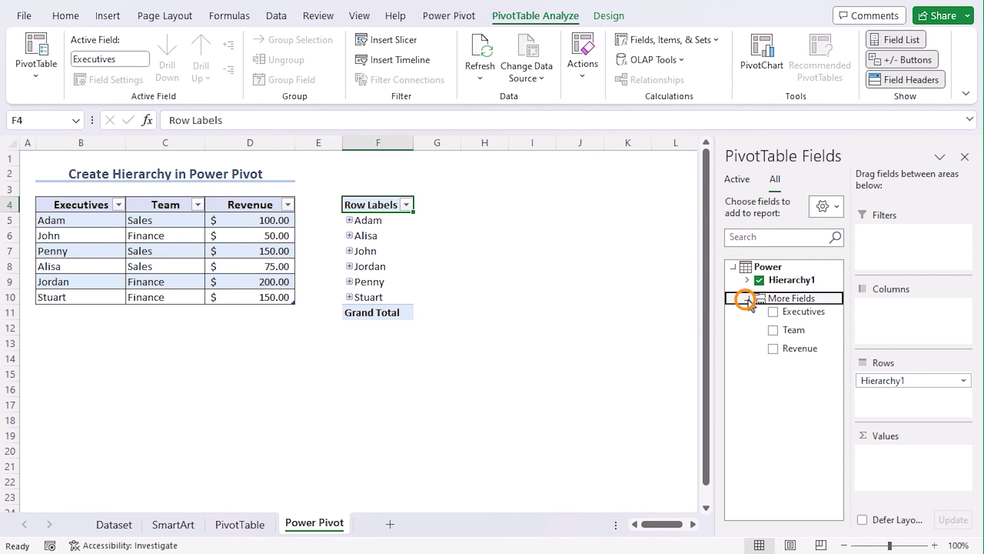
click(773, 350)
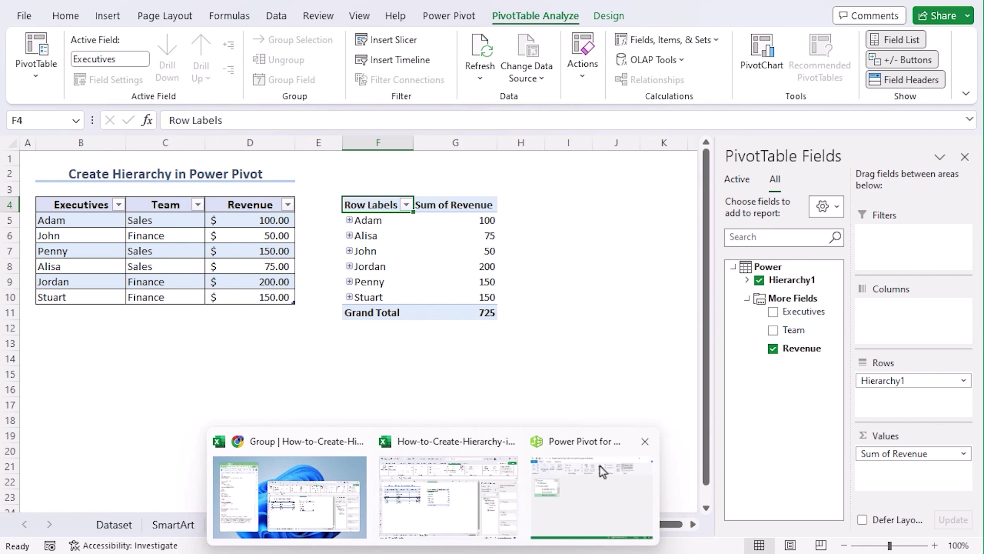
Move Team above Executives in Hierarchy1 in Power Pivot, then return to the worksheet
click(601, 469)
drag(341, 264, 312, 224)
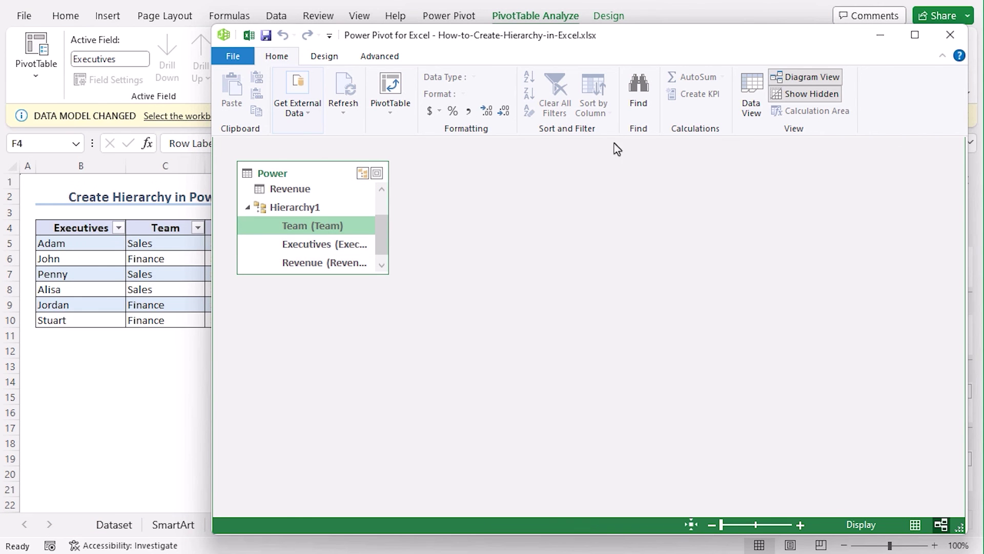
click(950, 35)
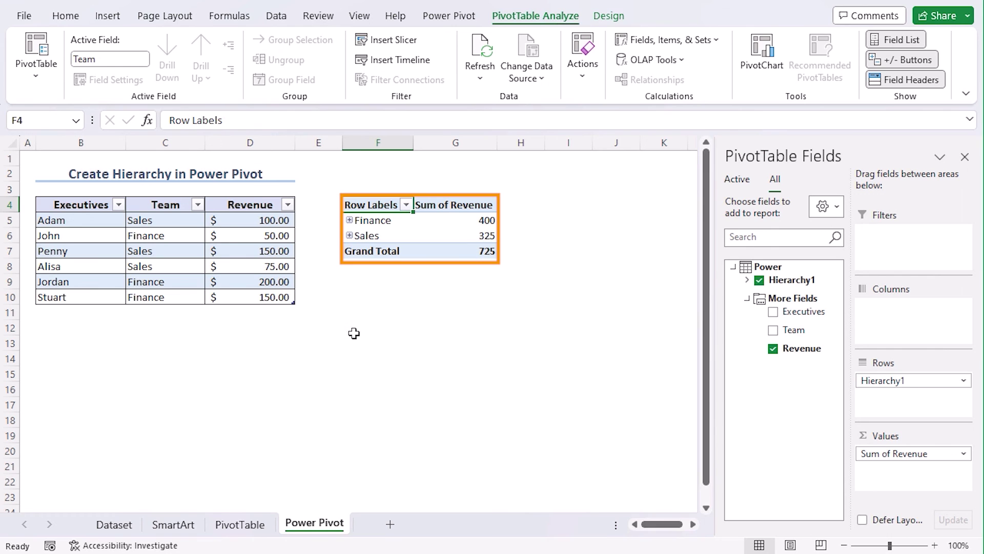
Expand the Finance and Sales groups to list John, Jordan, Stuart and Adam, Alisa, Penny
click(350, 220)
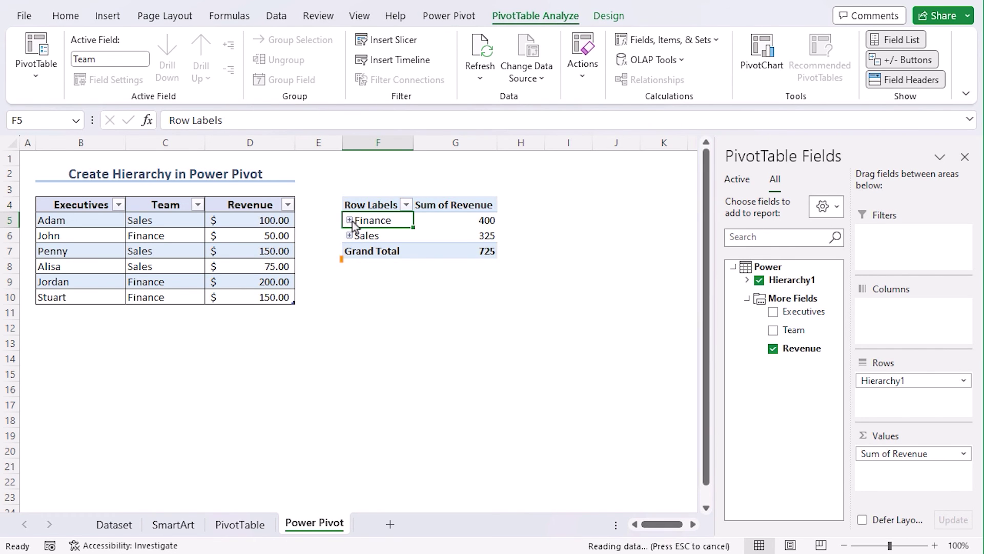
click(348, 282)
click(349, 281)
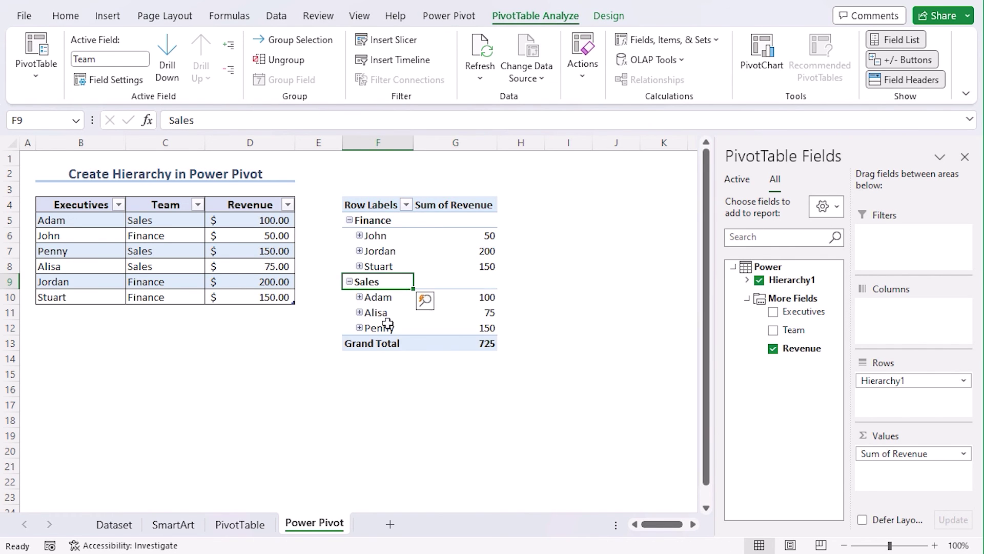